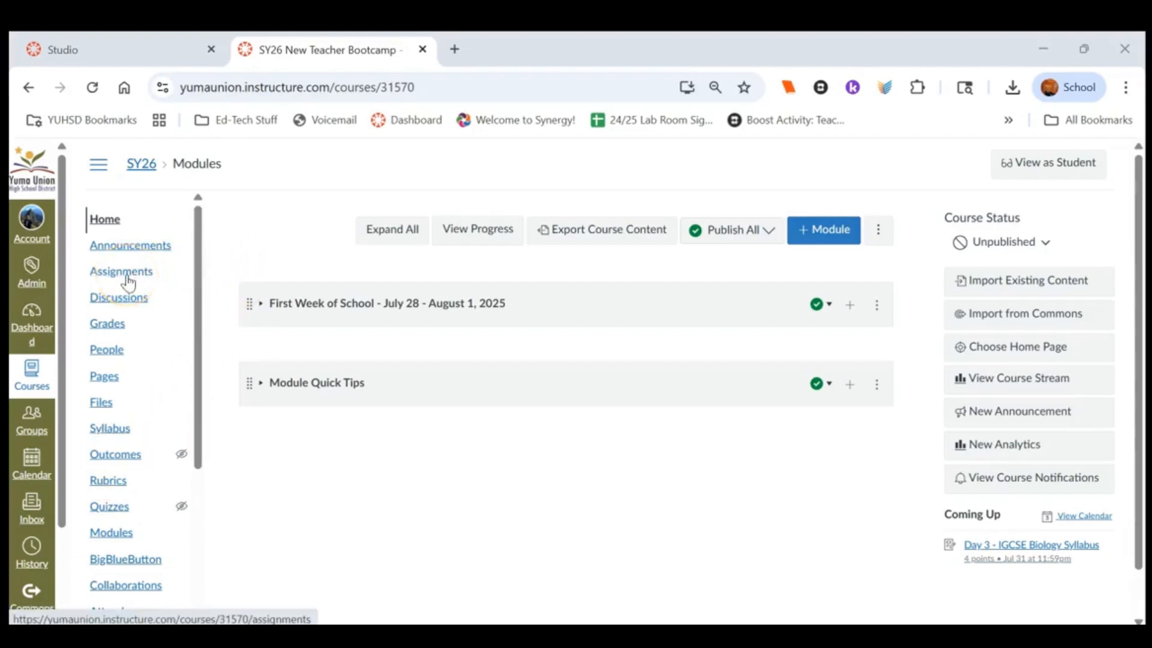
# Start creating a new assignment from the course's Assignments page
pyautogui.click(120, 273)
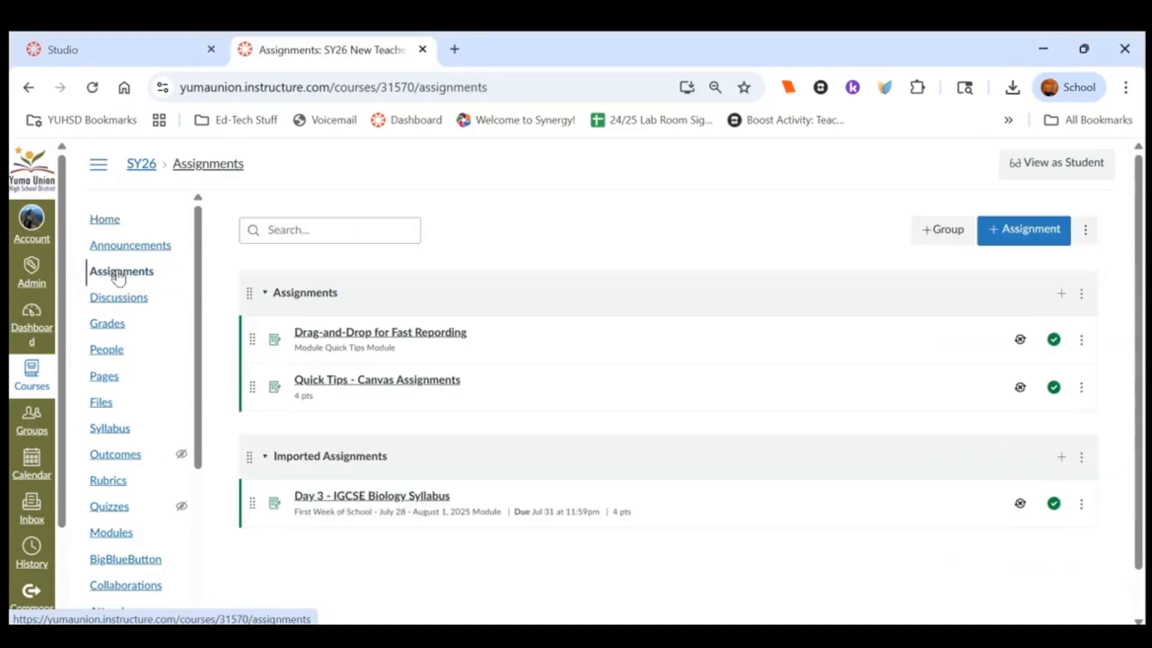
pyautogui.click(1025, 237)
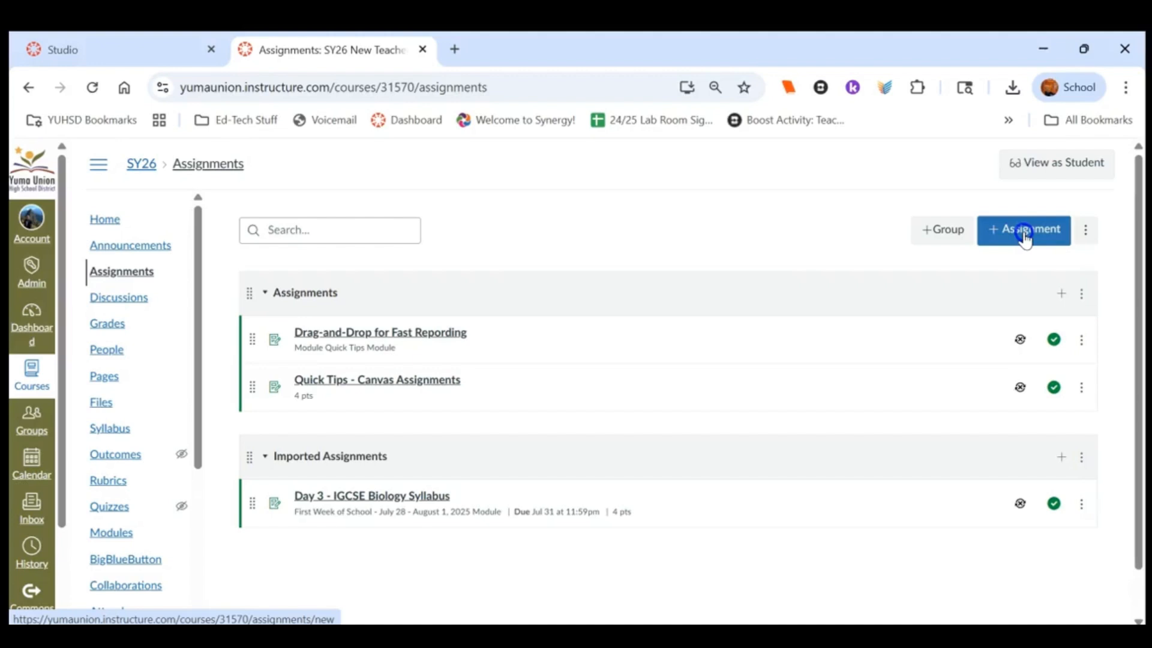
pyautogui.click(1025, 237)
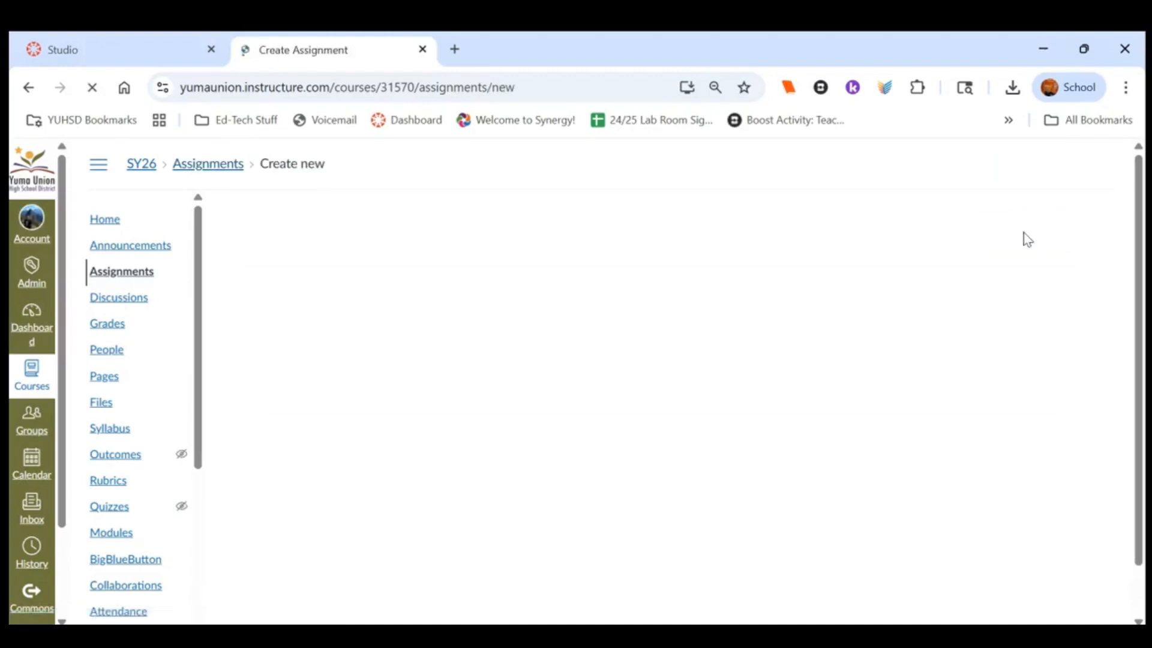
# Name the new assignment Test123 and enter Test123 as its description
pyautogui.click(643, 341)
pyautogui.write('Te')
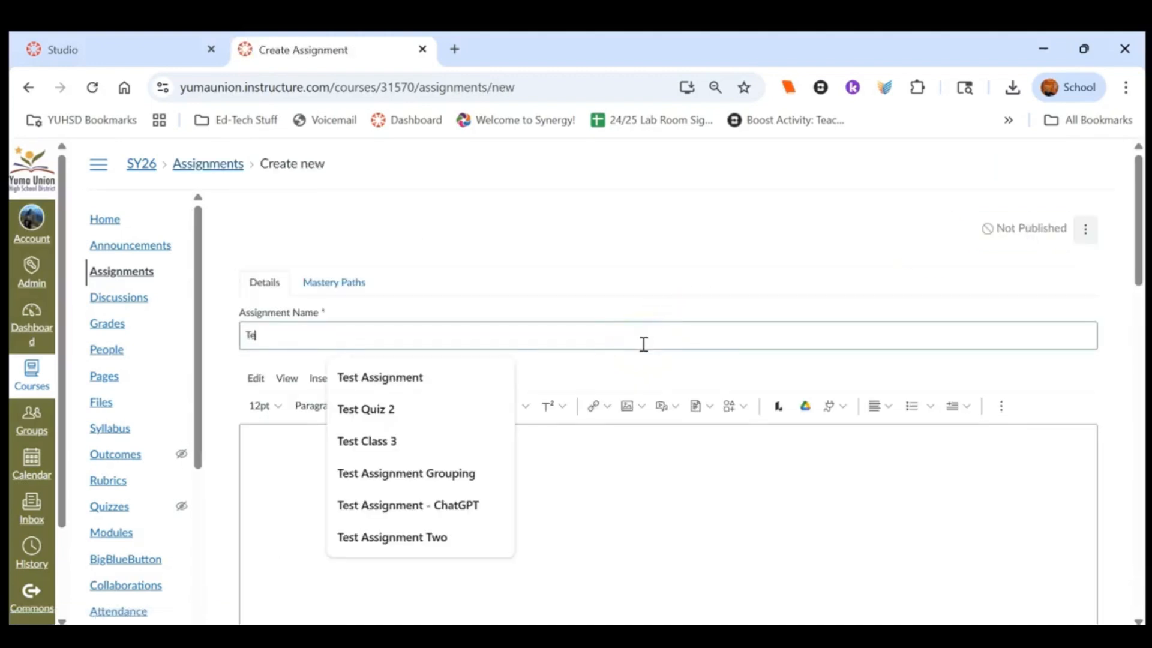
pyautogui.write('st123')
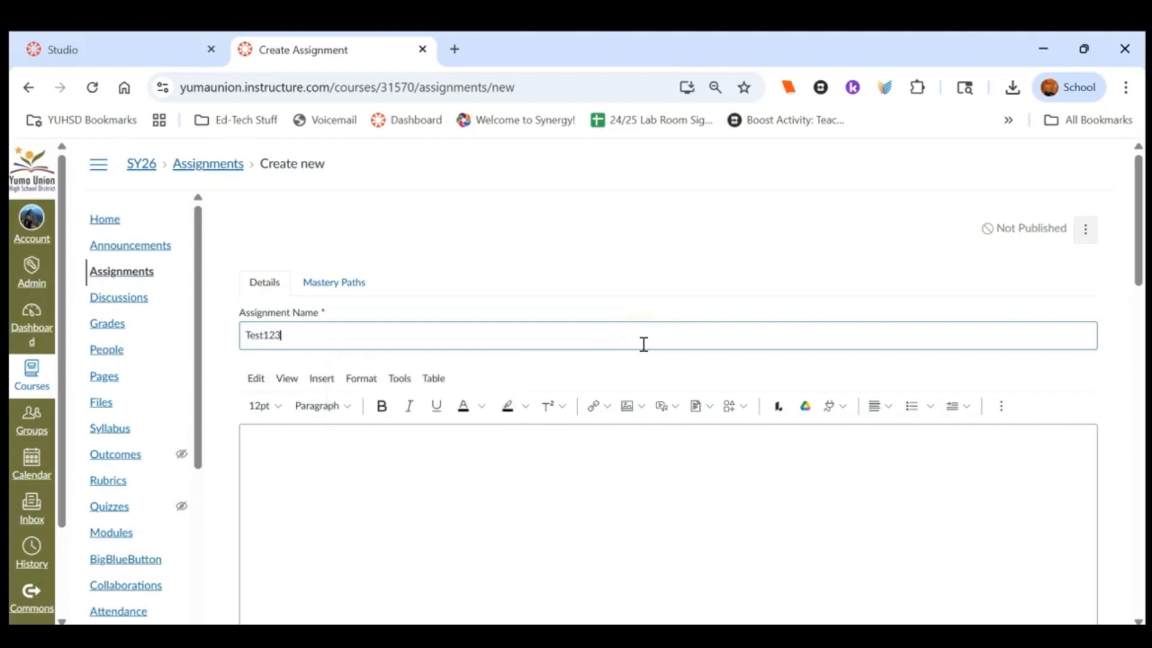
pyautogui.press('Tab')
pyautogui.write('Tes')
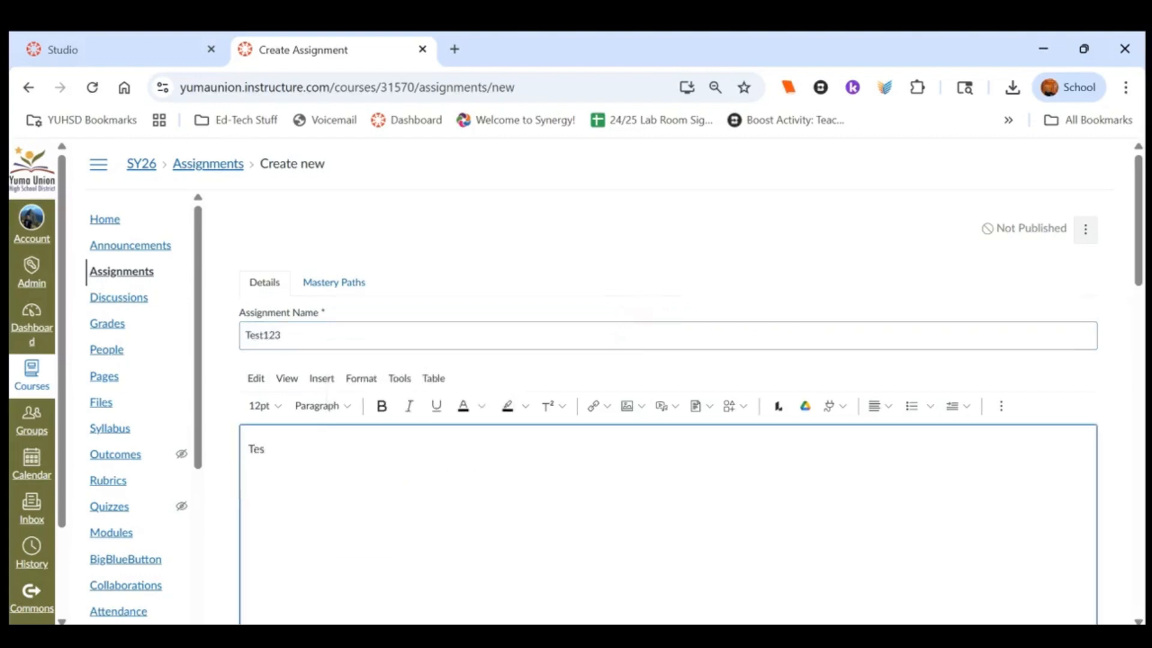
pyautogui.write('t123')
# Enable File Uploads as the online entry option for the submission type
pyautogui.scroll(-2, 690, 382)
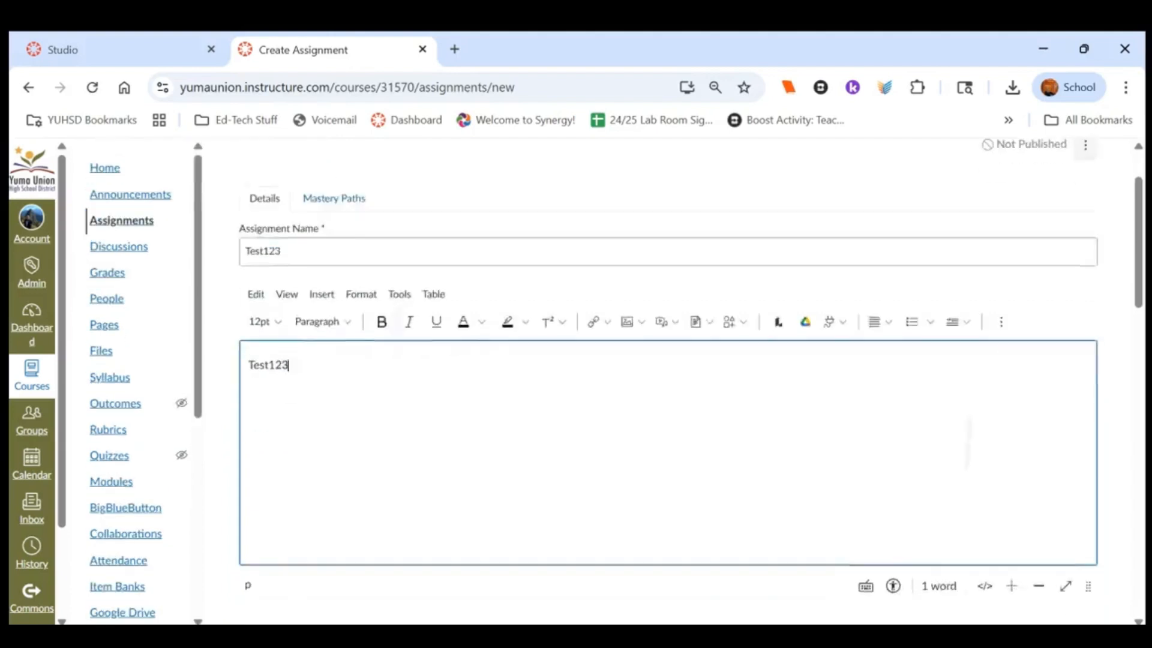
pyautogui.scroll(-4, 690, 382)
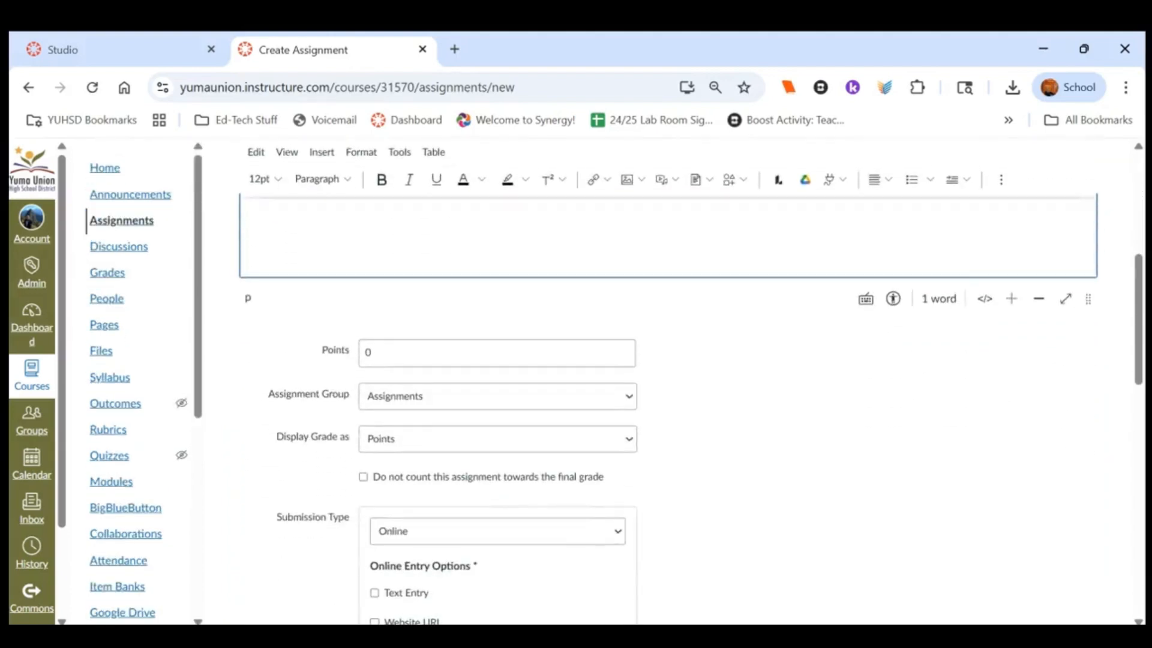
pyautogui.scroll(-4, 578, 442)
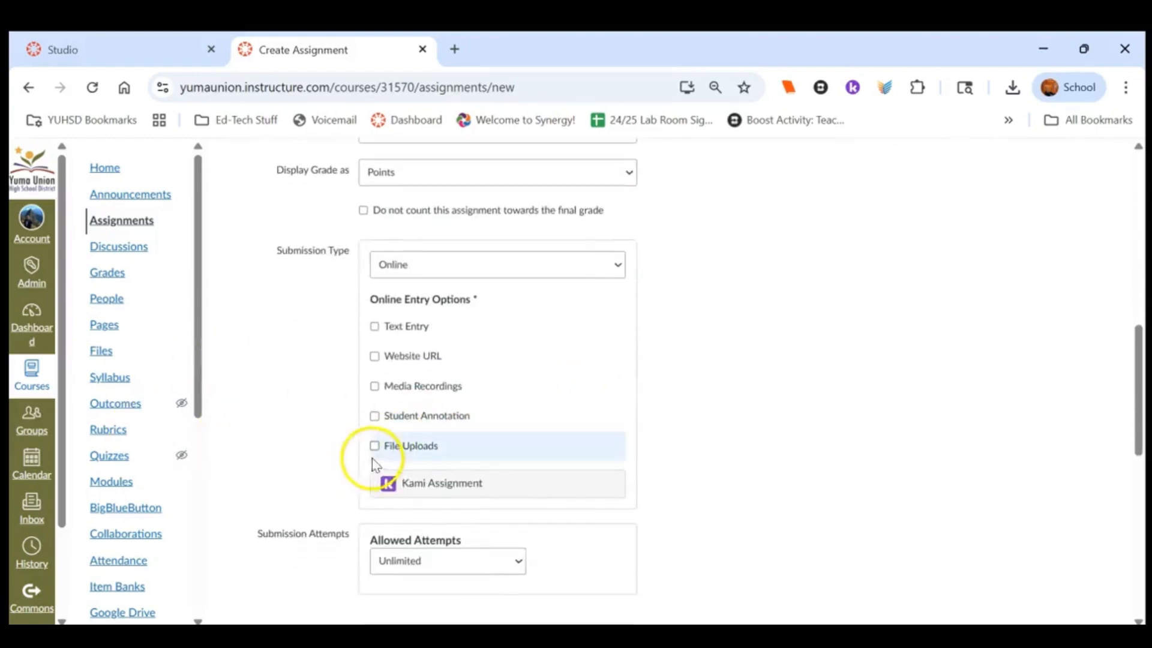
pyautogui.click(374, 453)
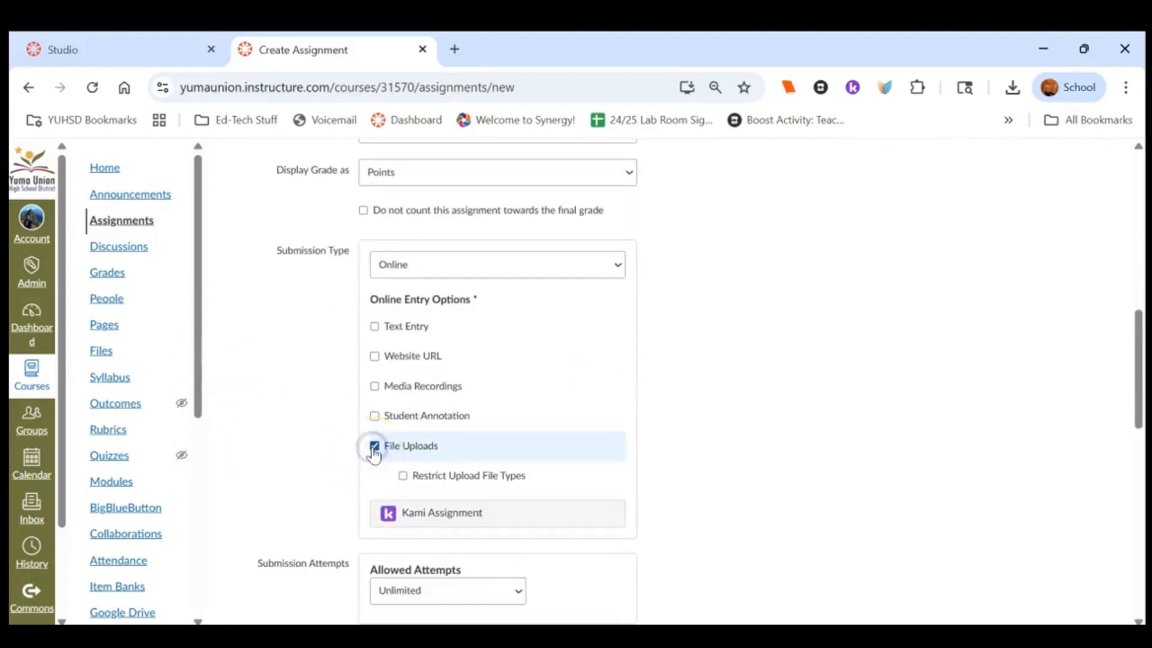
pyautogui.click(470, 264)
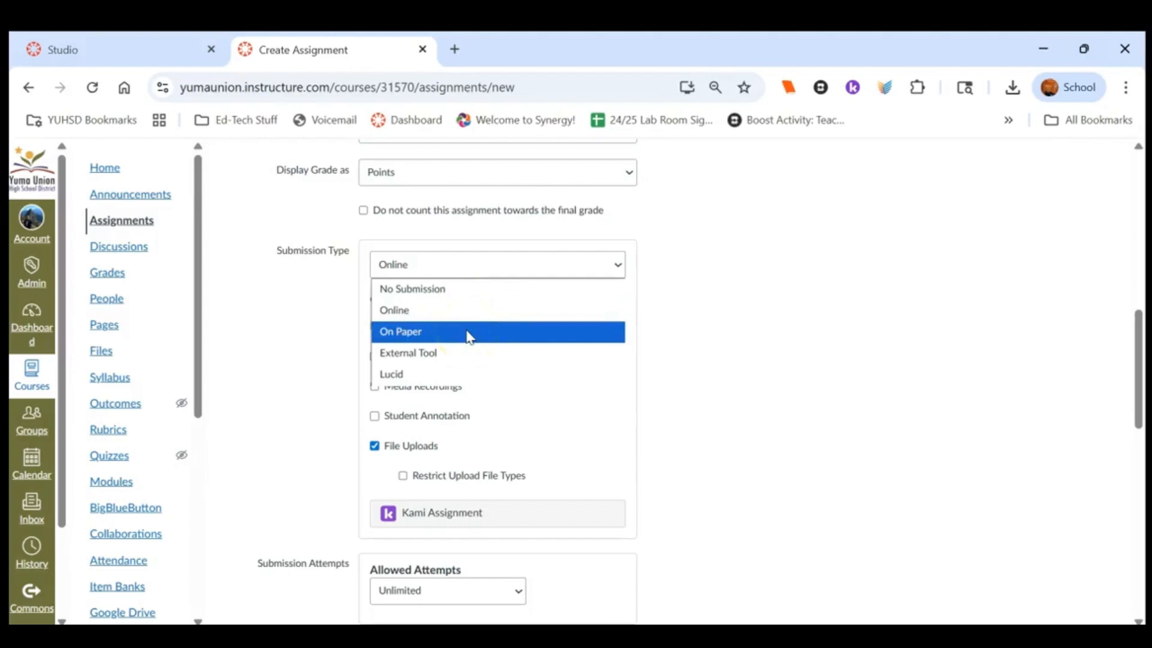
pyautogui.click(686, 394)
# Save and publish the assignment
pyautogui.scroll(-1, 682, 388)
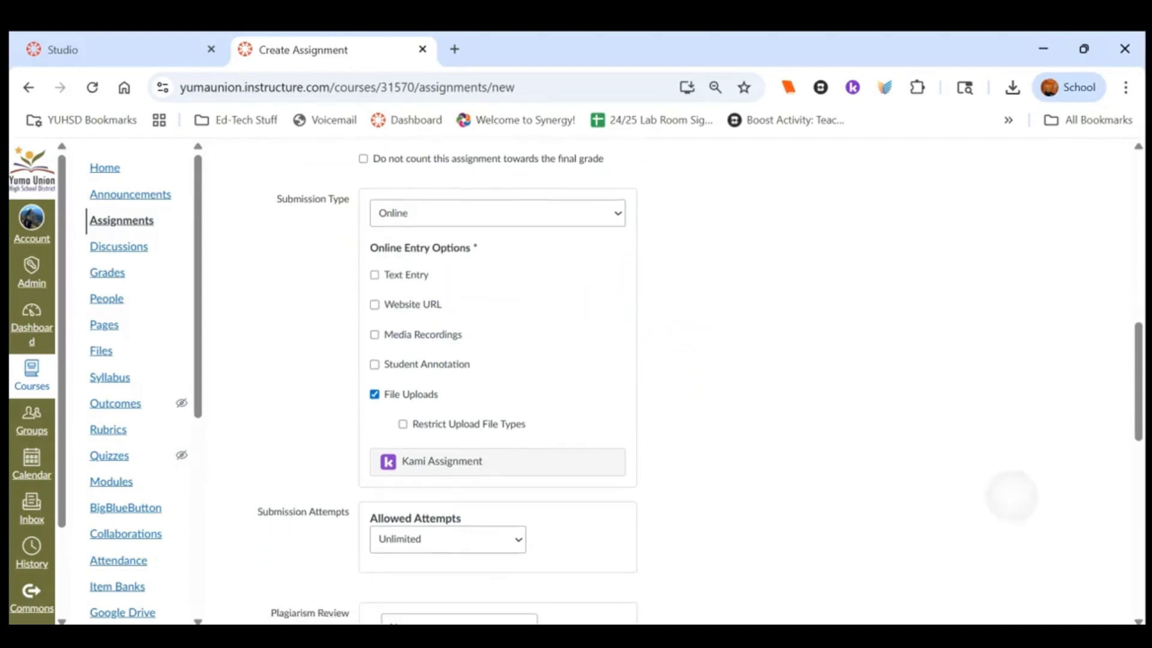
pyautogui.scroll(-7, 681, 388)
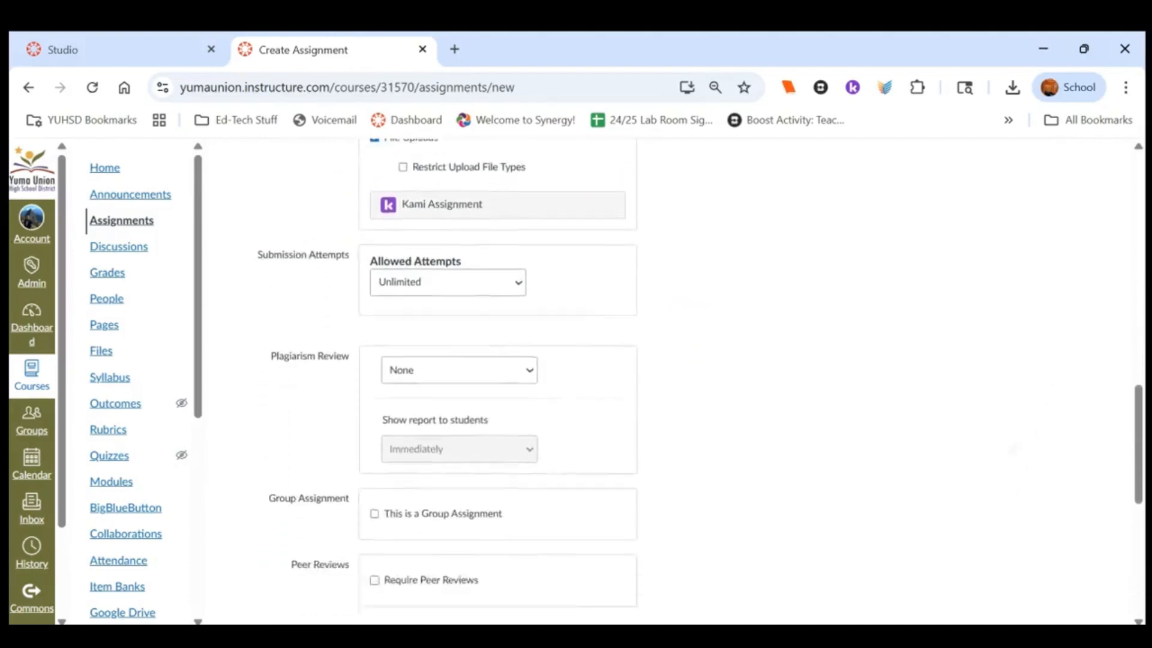
pyautogui.scroll(-5, 681, 388)
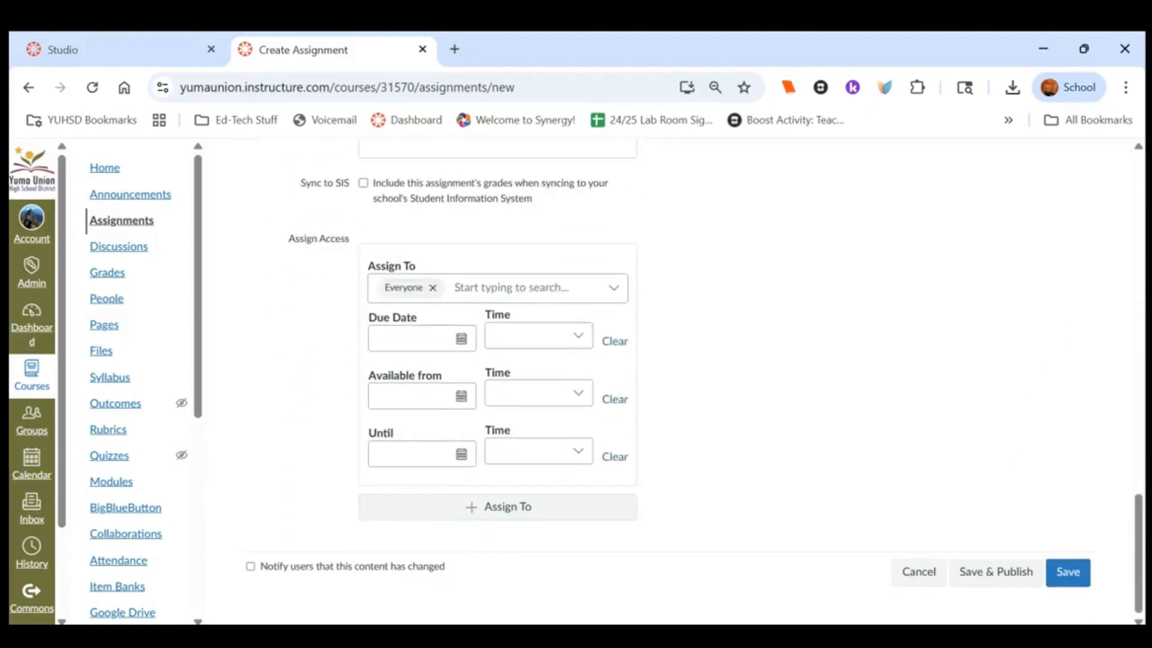
pyautogui.click(996, 571)
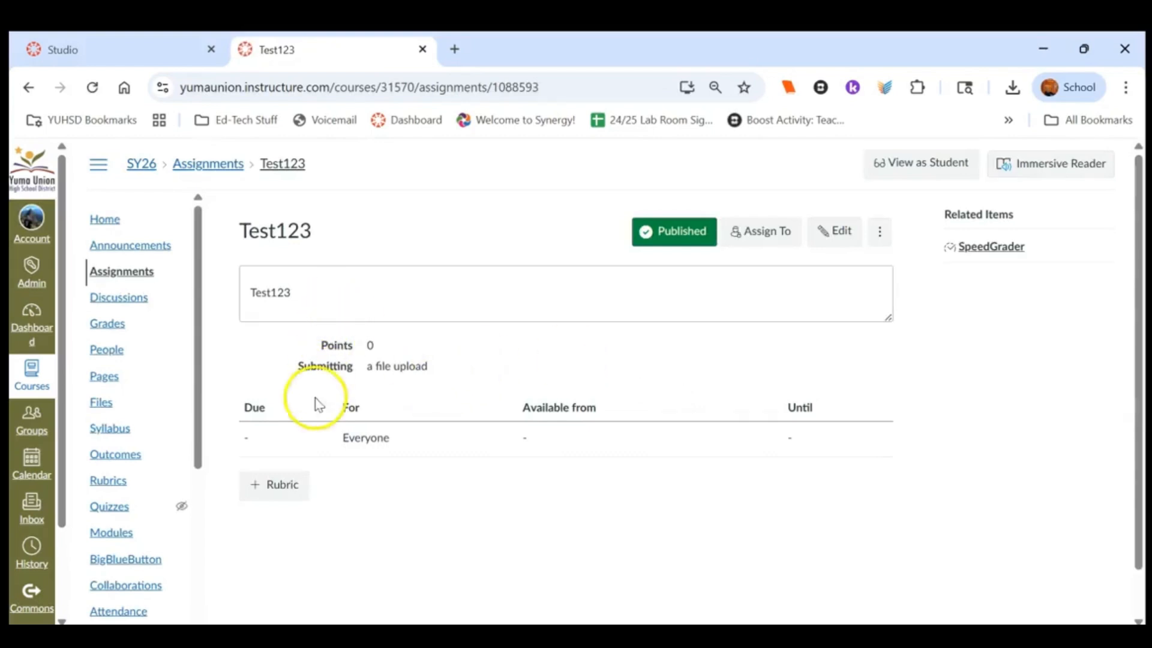
# Add a rubric to the assignment, title it Test123, and delete its default criterion
pyautogui.click(259, 489)
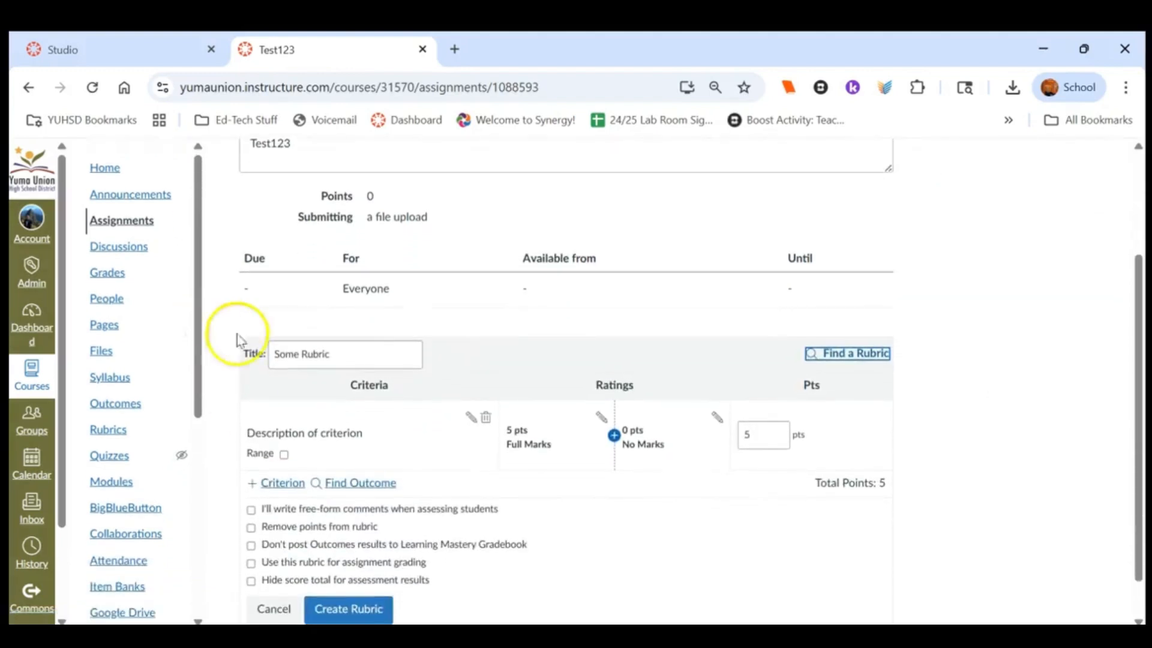
pyautogui.tripleClick(337, 354)
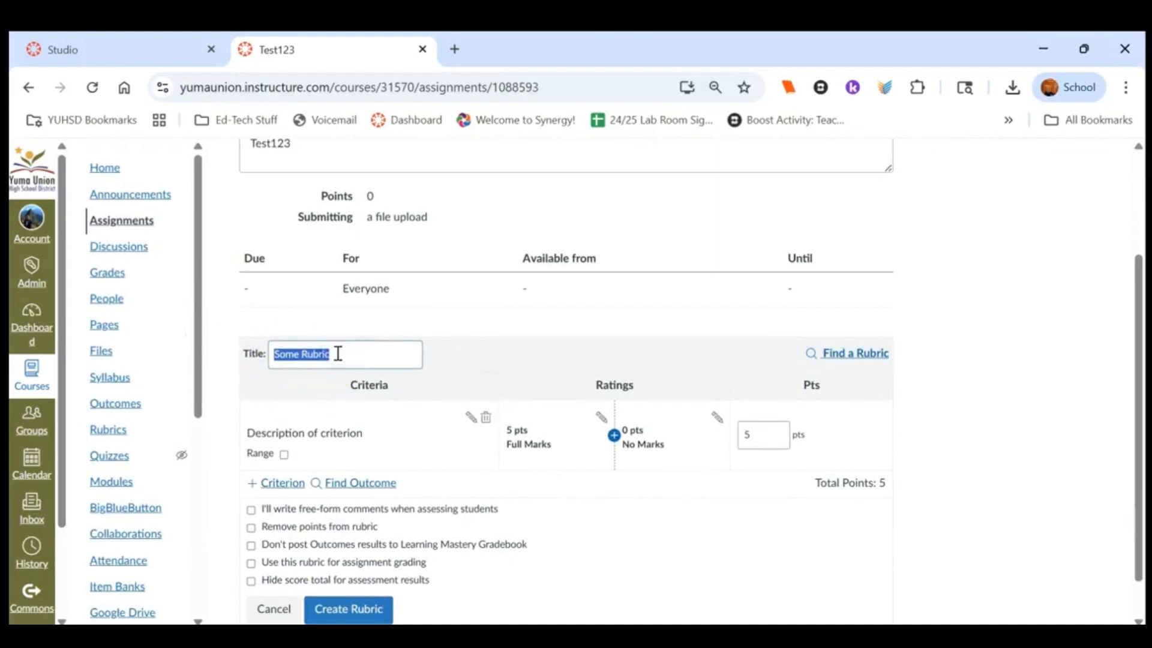
pyautogui.write('Test123')
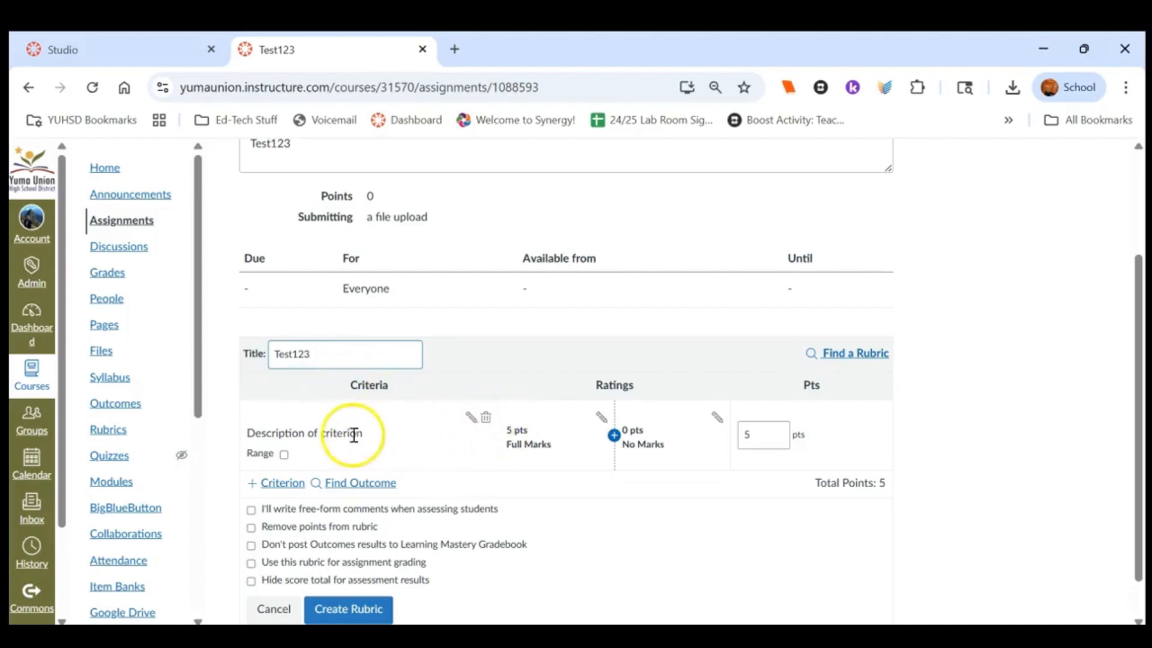
pyautogui.click(489, 424)
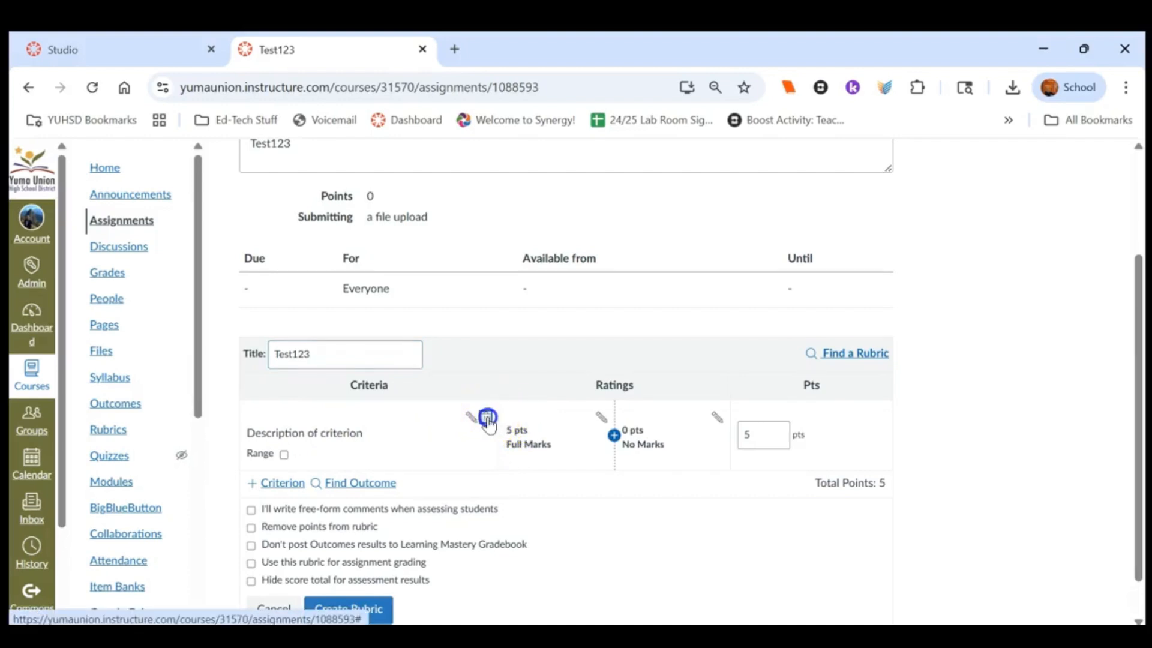
pyautogui.click(488, 418)
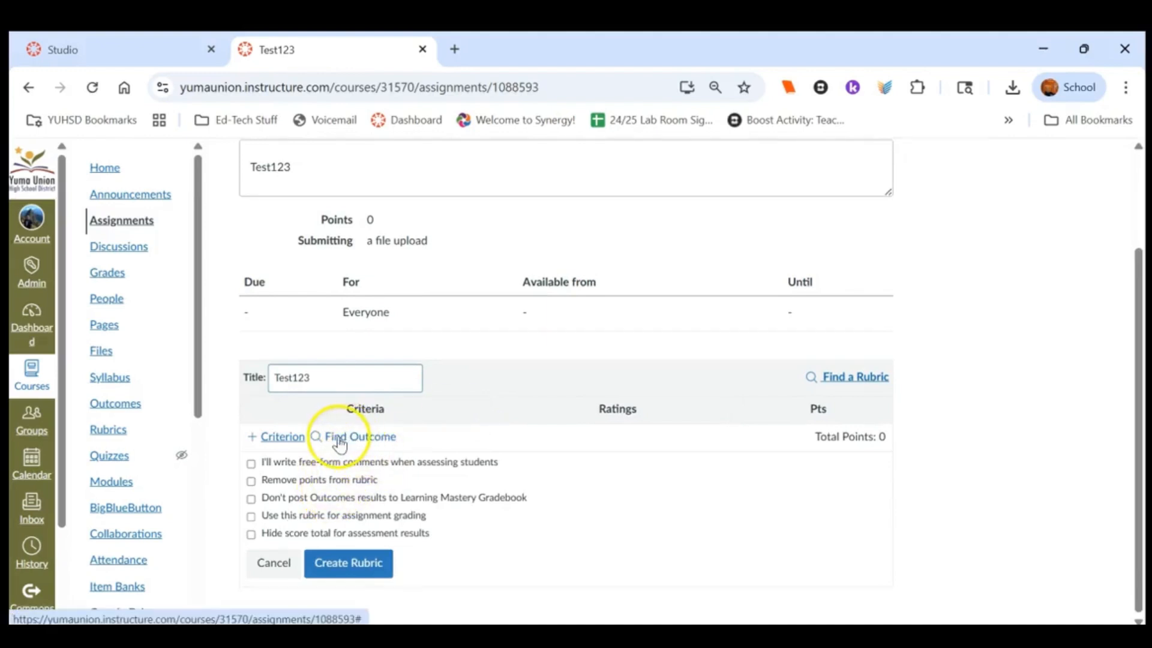
# Import outcome 1.1 from SY26 YUHSD AP Biology, Unit 1 - Chemistry of Life, as a rubric criterion
pyautogui.click(339, 444)
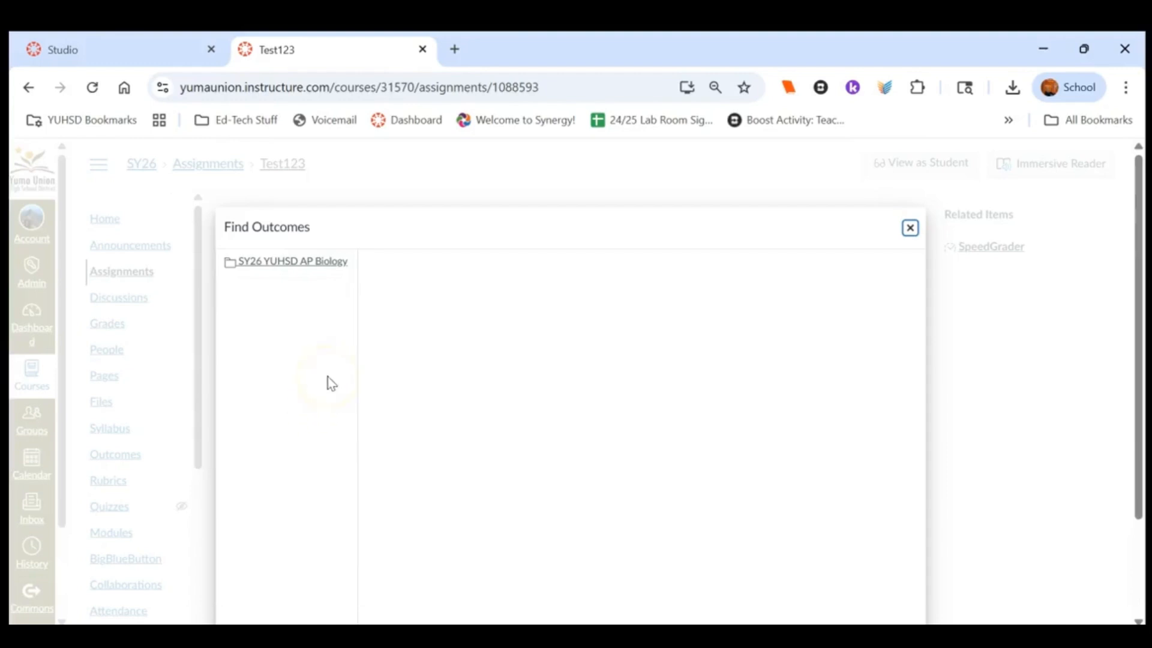
pyautogui.click(286, 267)
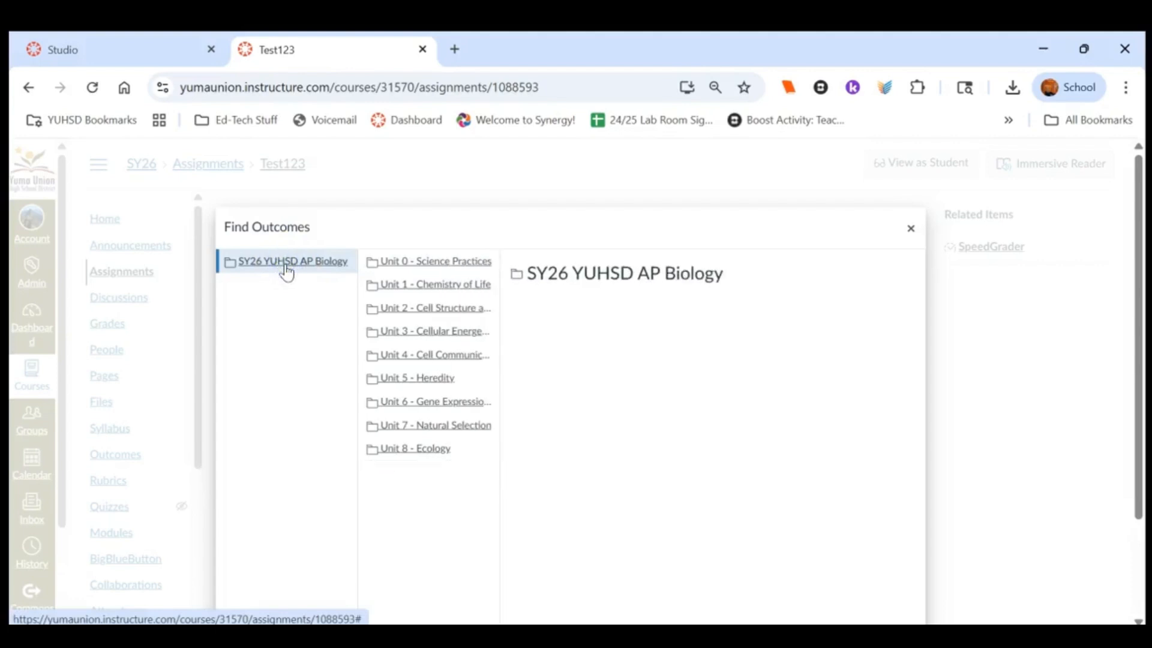
pyautogui.click(439, 286)
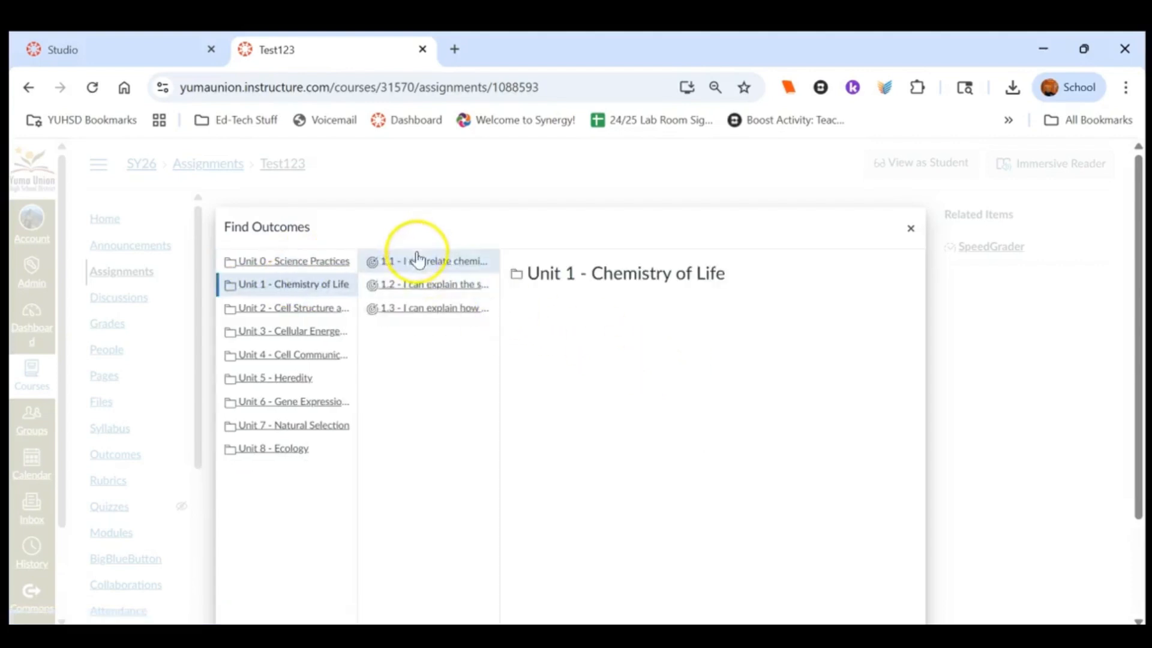
pyautogui.click(422, 268)
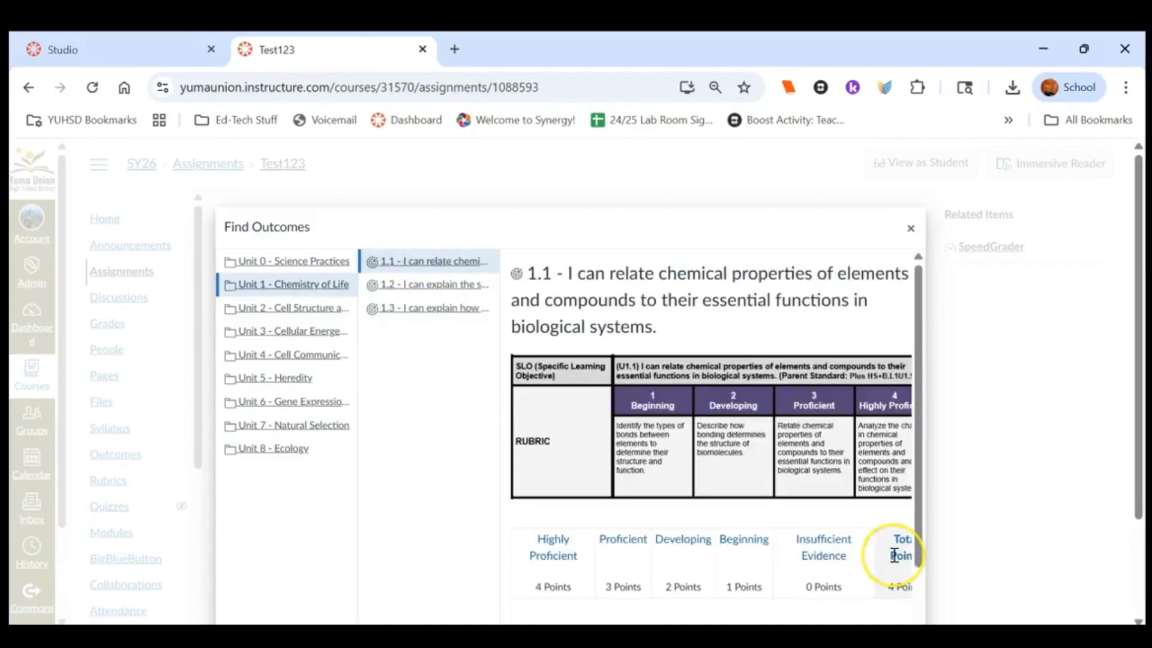
pyautogui.scroll(-3, 894, 555)
pyautogui.scroll(-3, 894, 555)
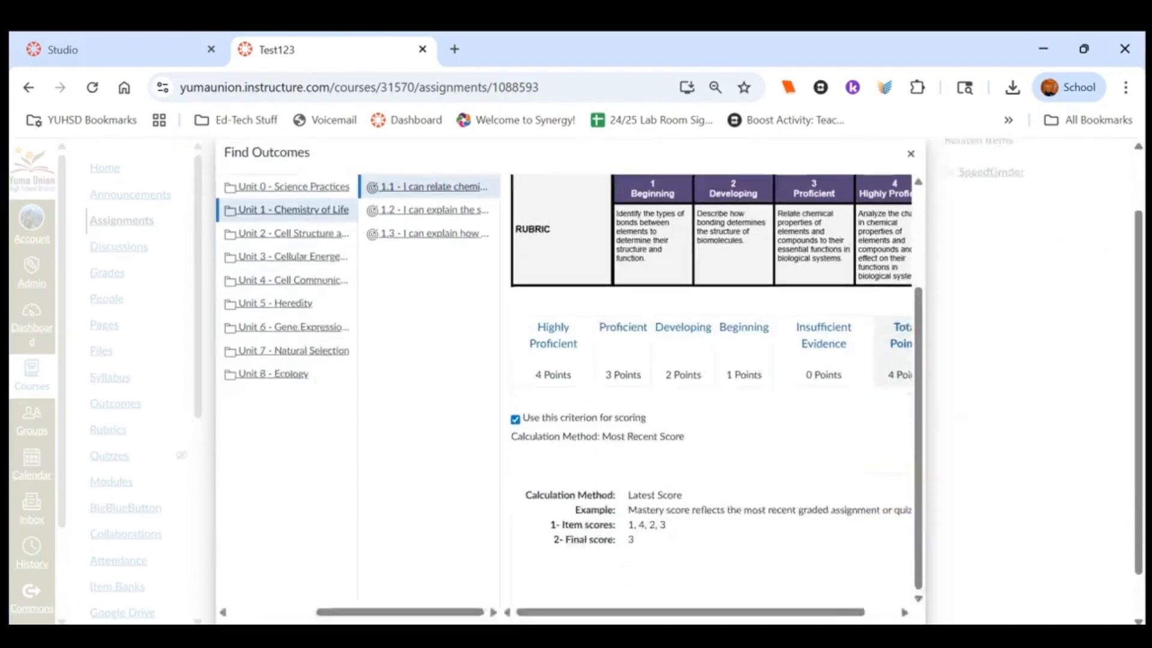
pyautogui.click(892, 605)
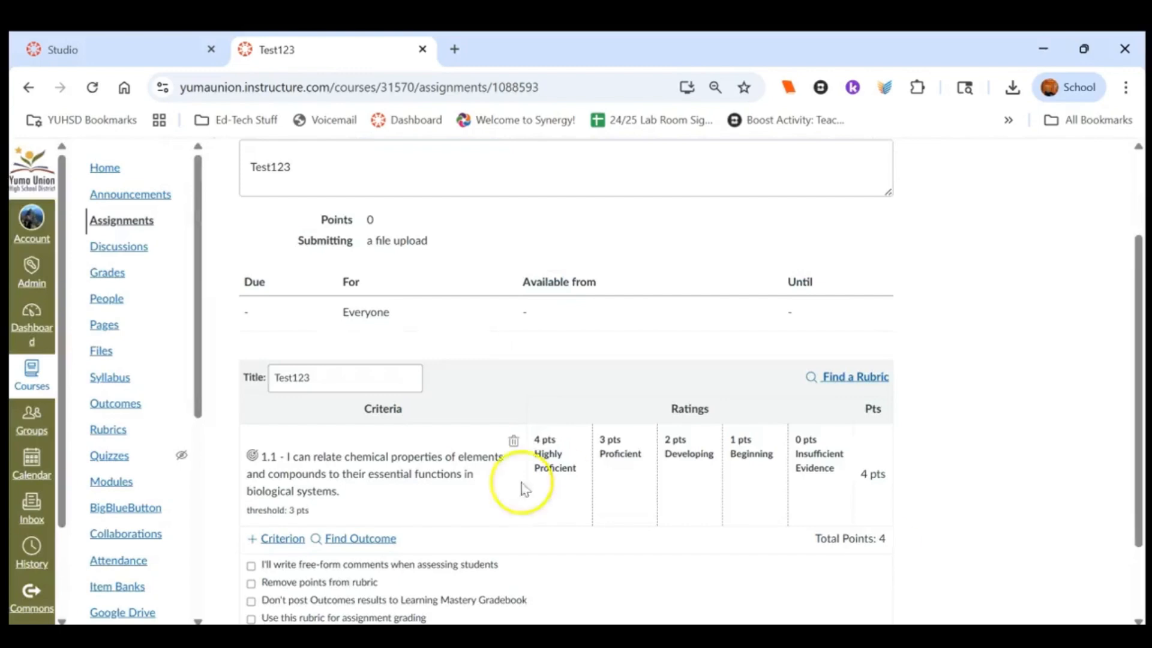
# Import outcome 1.2 from Unit 1 - Chemistry of Life as a second rubric criterion
pyautogui.click(353, 538)
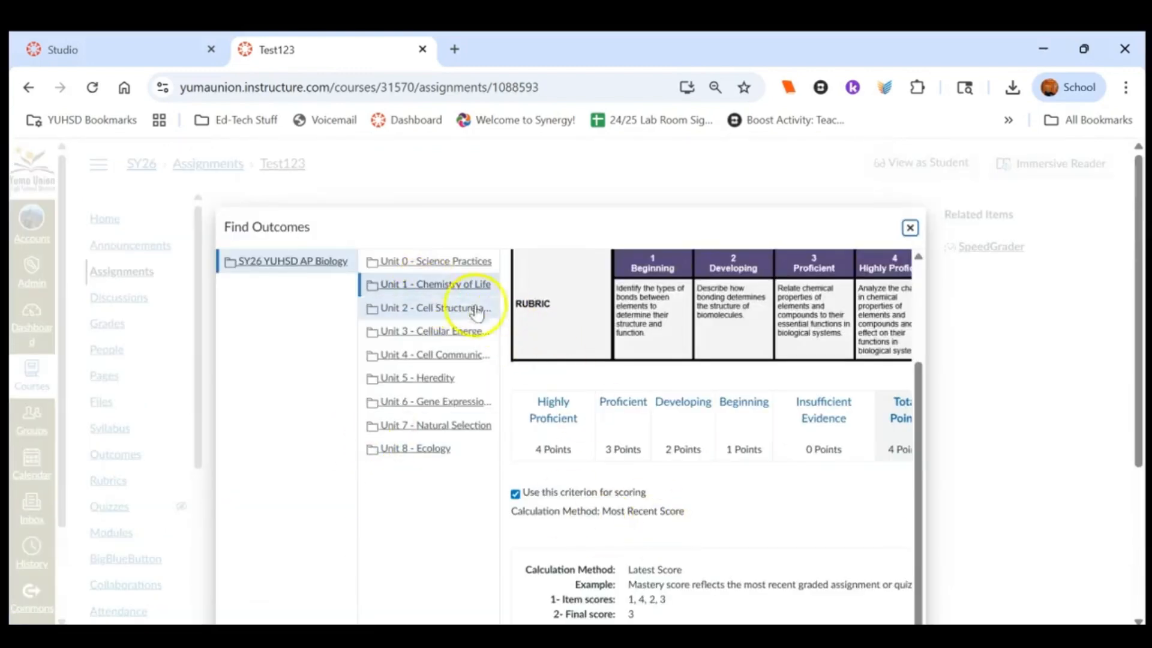
pyautogui.click(450, 296)
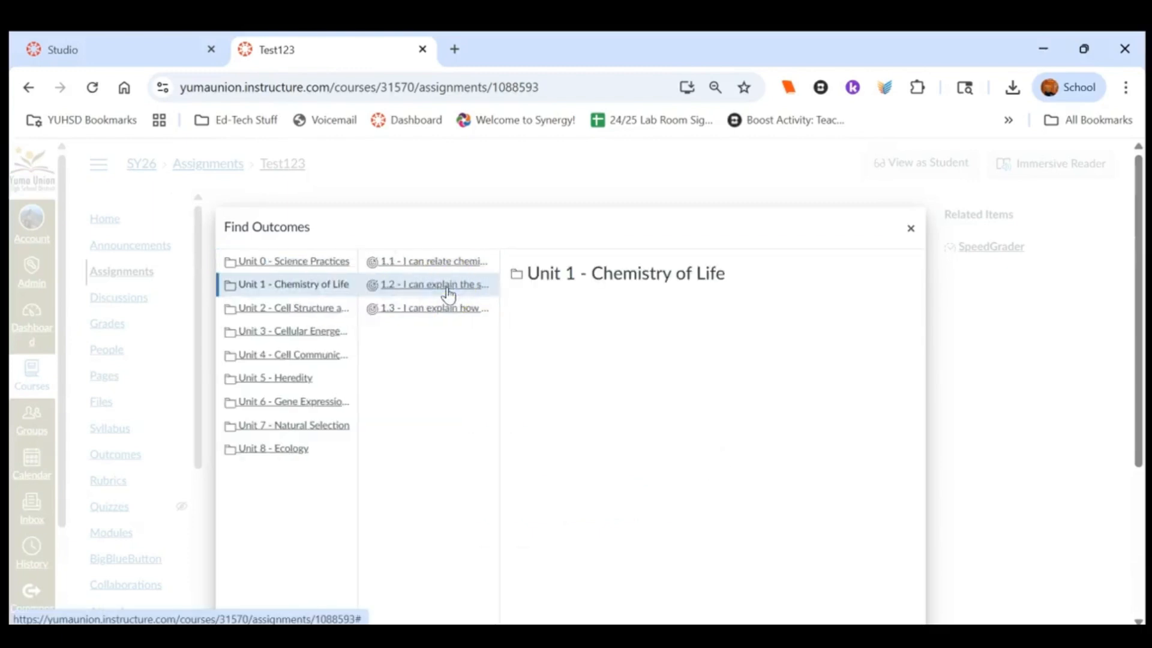
pyautogui.click(448, 296)
pyautogui.scroll(-3, 714, 432)
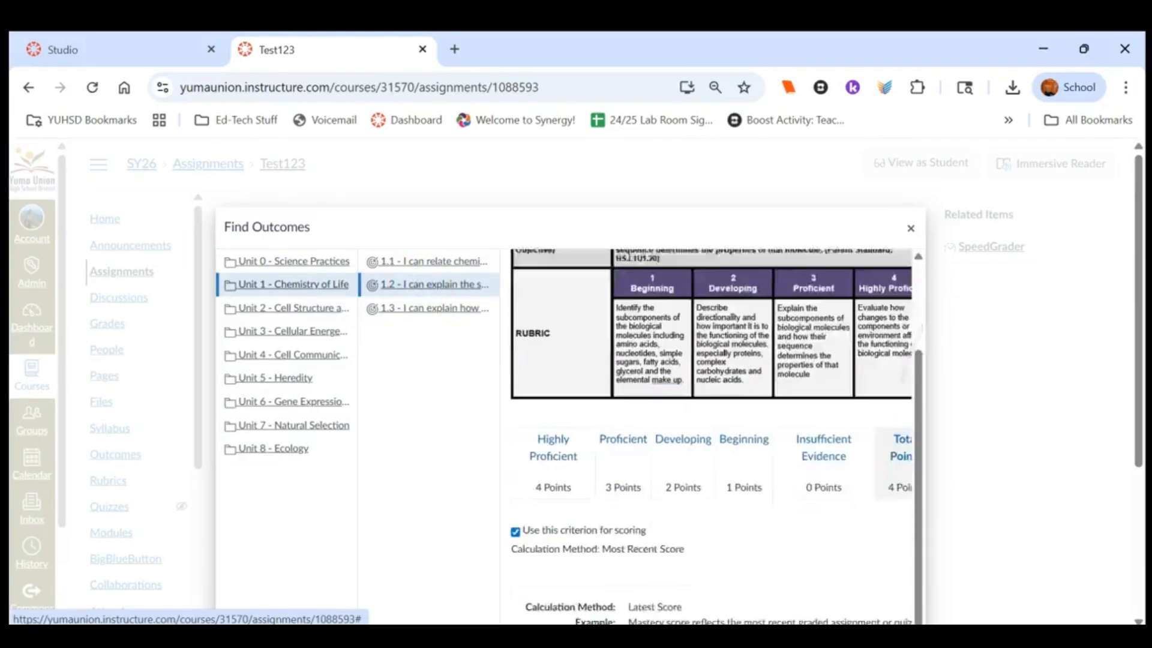
pyautogui.scroll(-4, 714, 431)
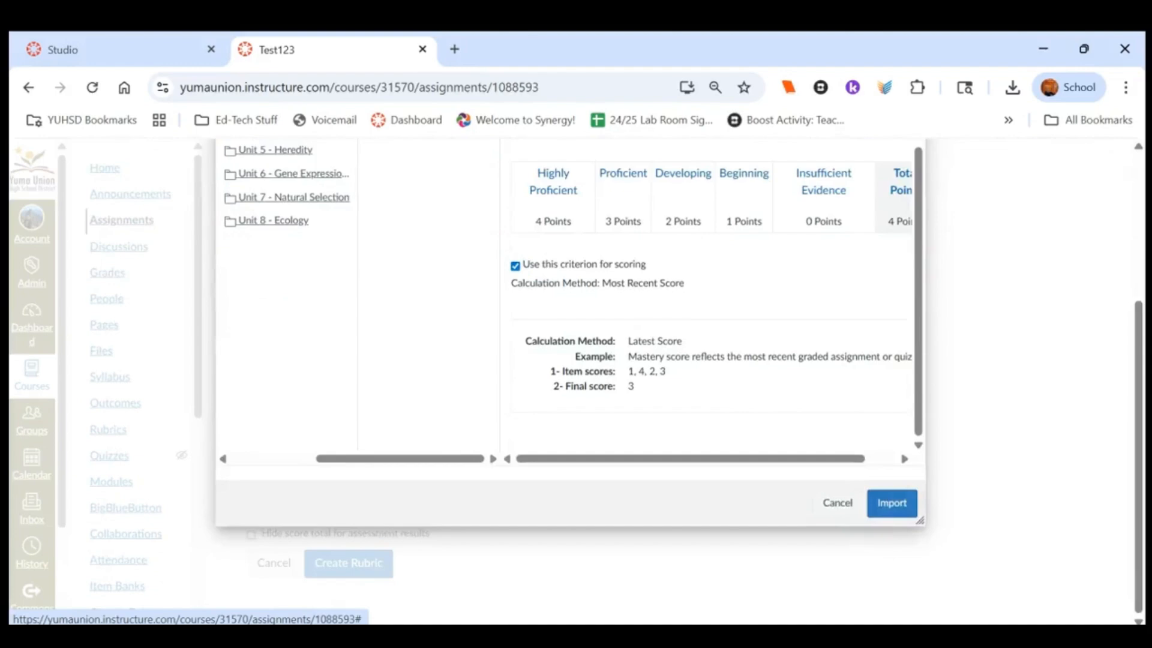
pyautogui.click(891, 503)
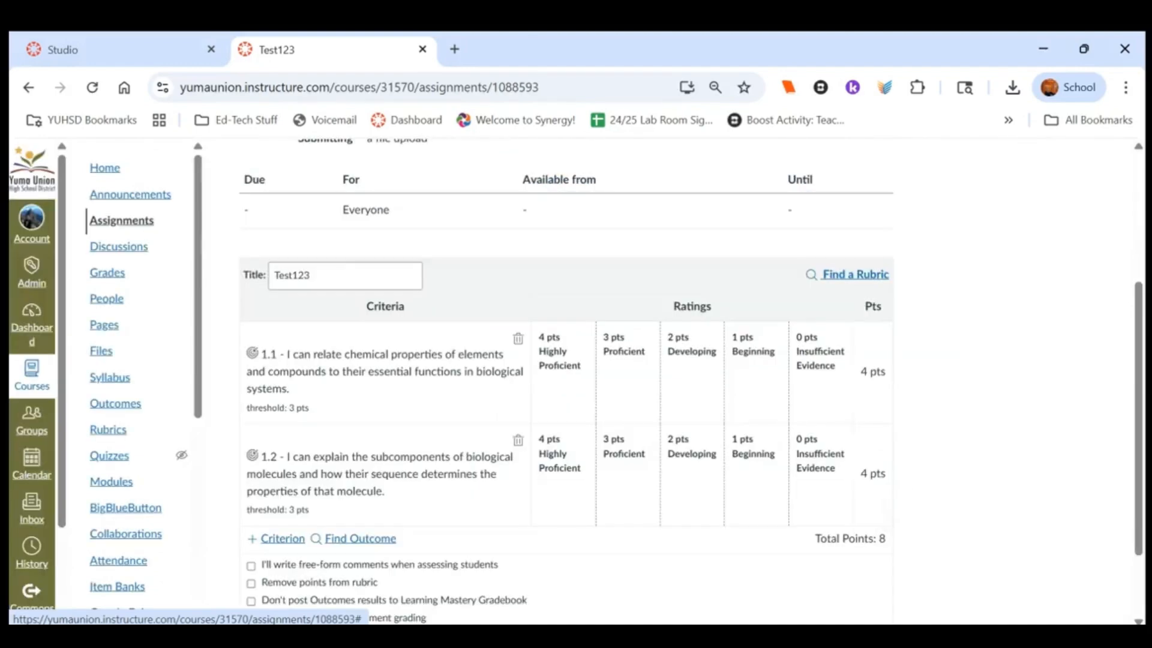
# Import outcome 1.3 from Unit 1 - Chemistry of Life as a third rubric criterion
pyautogui.click(360, 538)
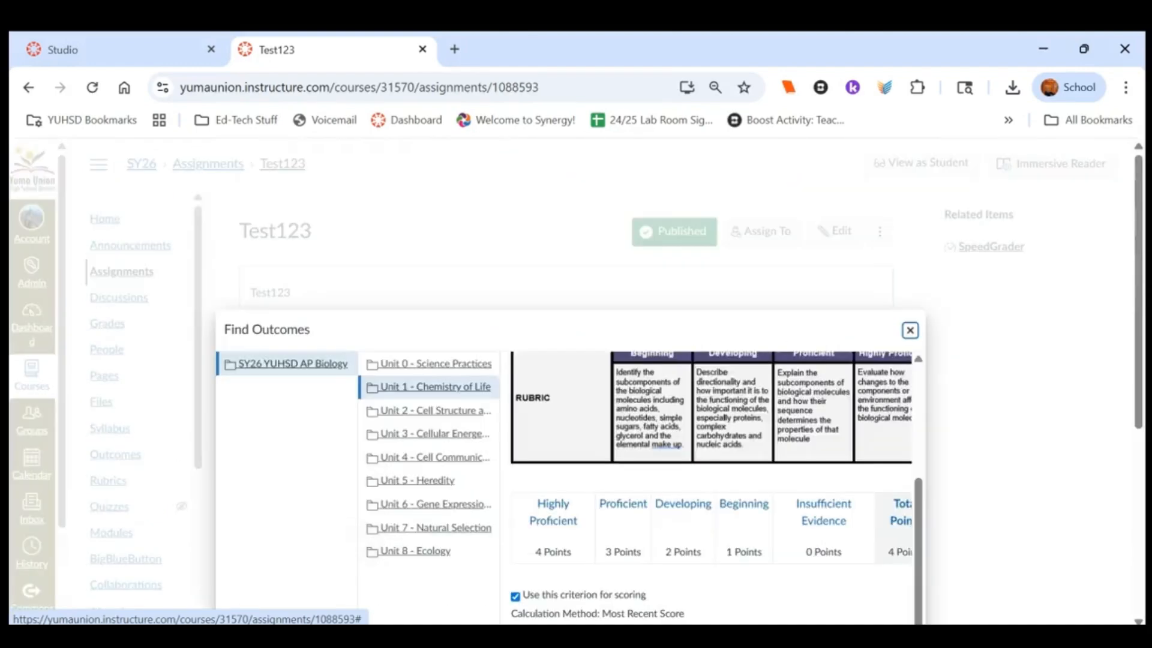
pyautogui.click(460, 389)
pyautogui.scroll(-3, 459, 393)
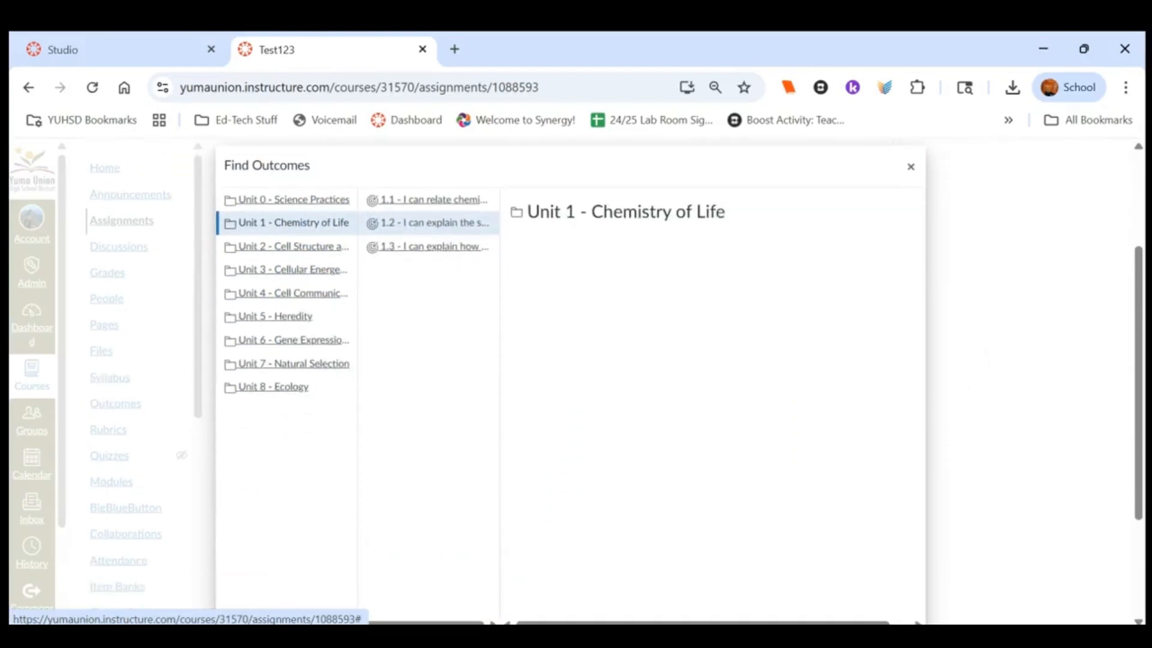
pyautogui.click(459, 249)
pyautogui.moveTo(917, 223); pyautogui.dragTo(942, 223)
pyautogui.scroll(-5, 714, 360)
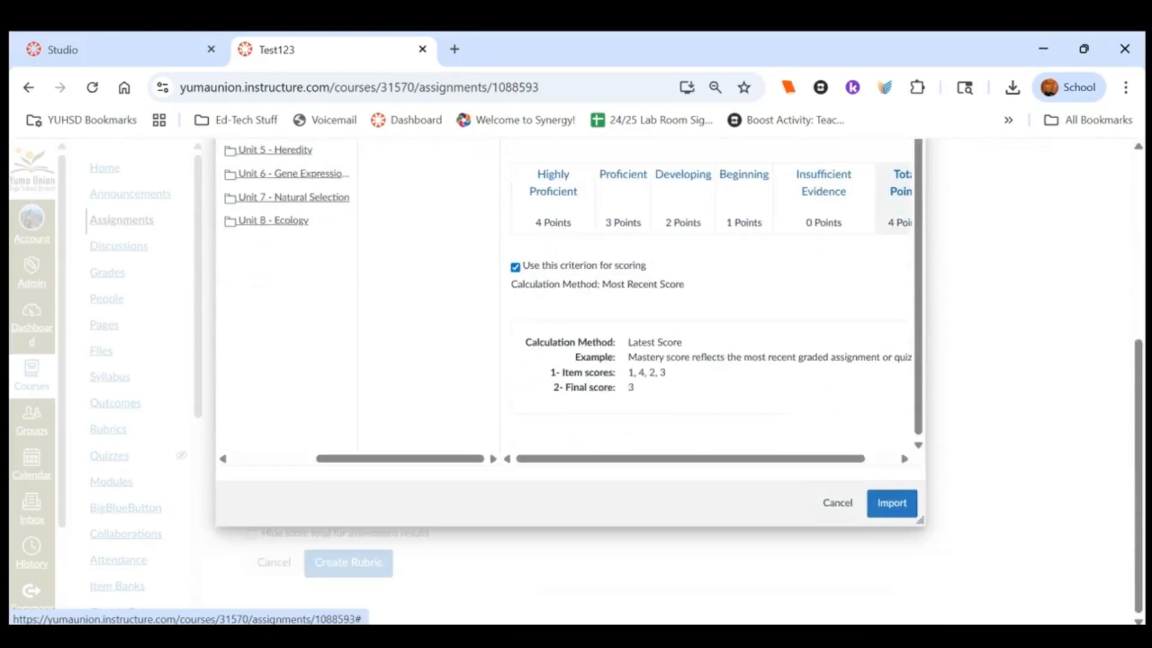
pyautogui.click(910, 514)
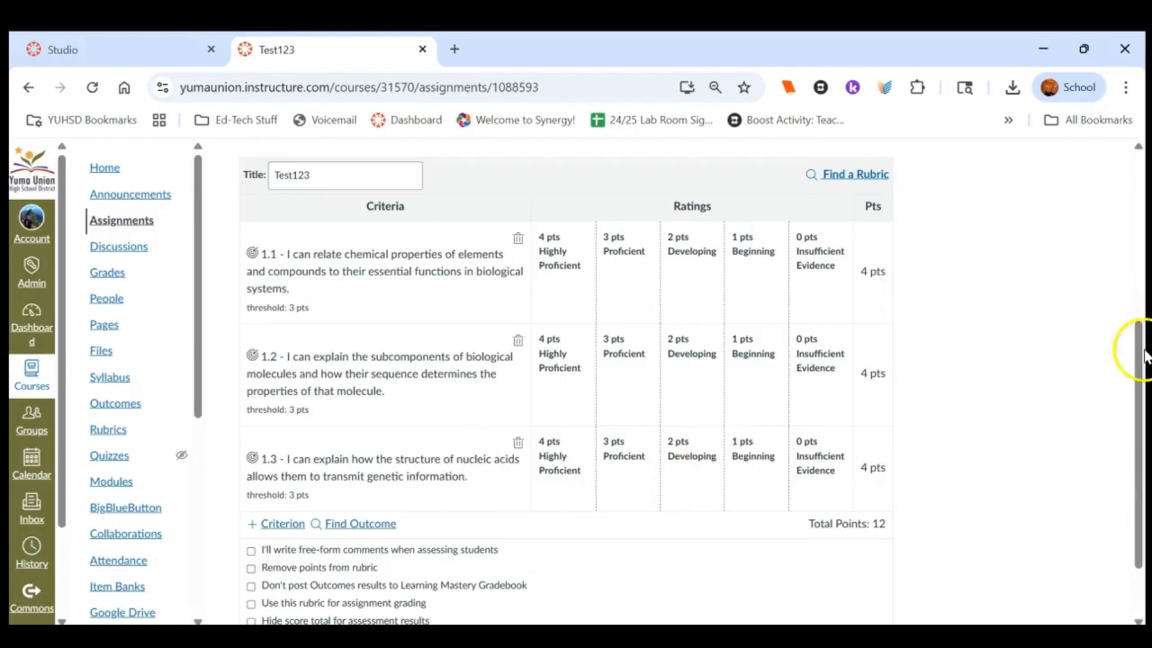
# Set the rubric to be used for assignment grading, create it, and change the assignment points to match the rubric
pyautogui.moveTo(1143, 354); pyautogui.dragTo(1142, 401)
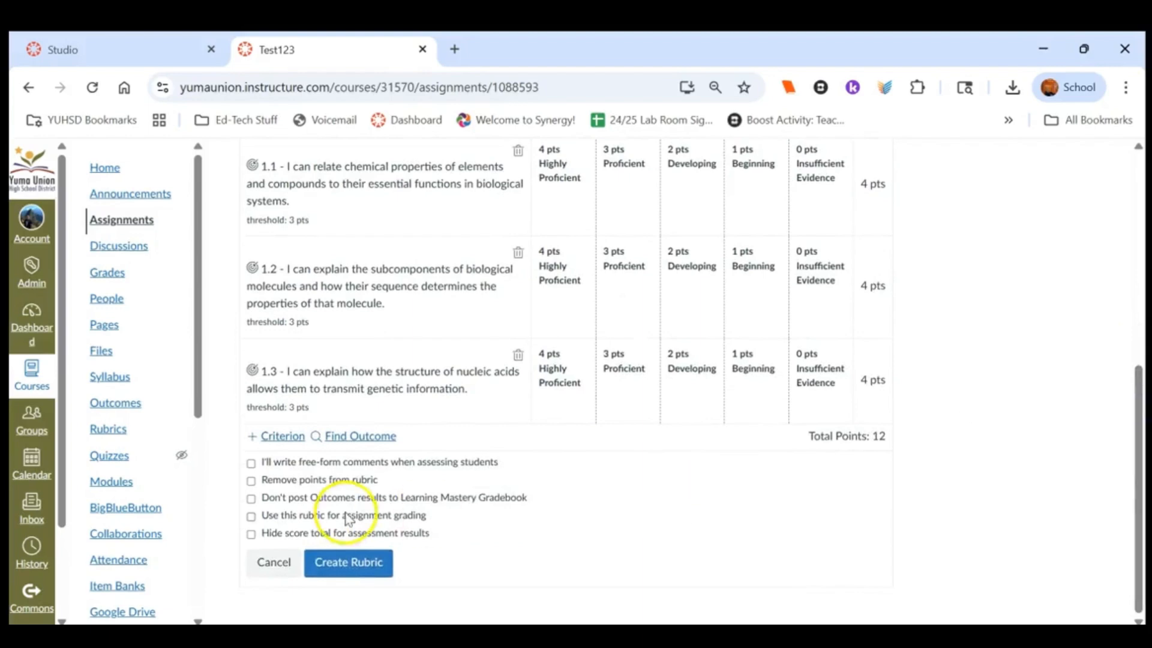
pyautogui.click(251, 517)
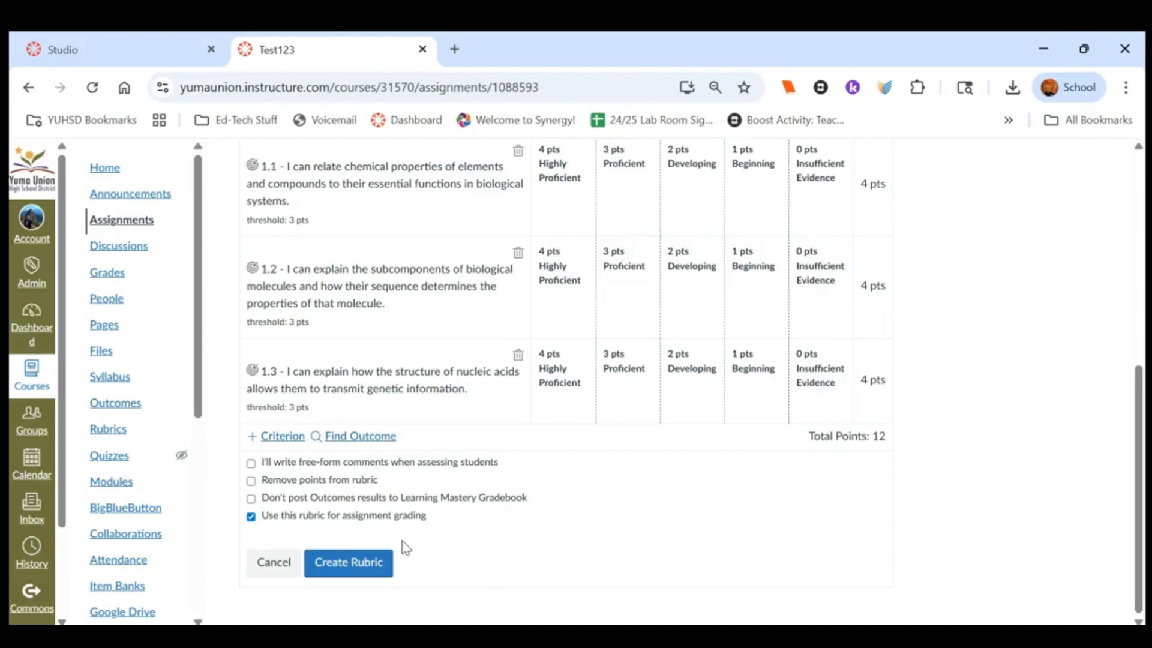
pyautogui.click(361, 567)
pyautogui.click(361, 568)
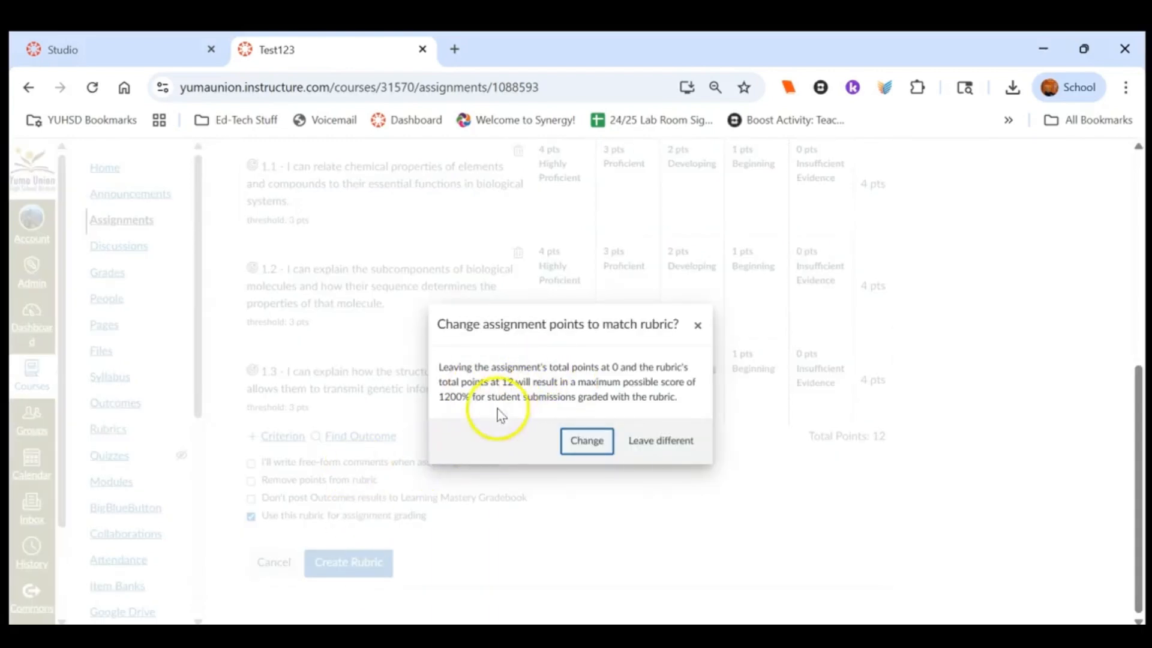
pyautogui.click(582, 444)
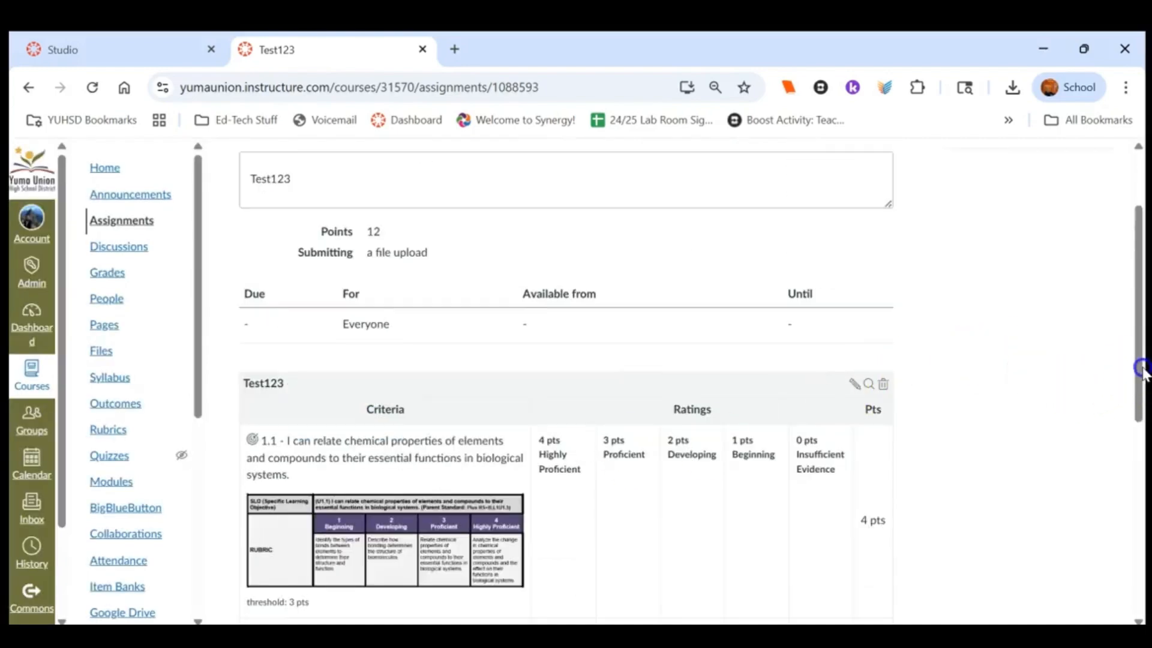
# Enter Student View and review the assignment's rubric, including the longer description of criterion 1.1
pyautogui.moveTo(1139, 368); pyautogui.dragTo(1142, 456)
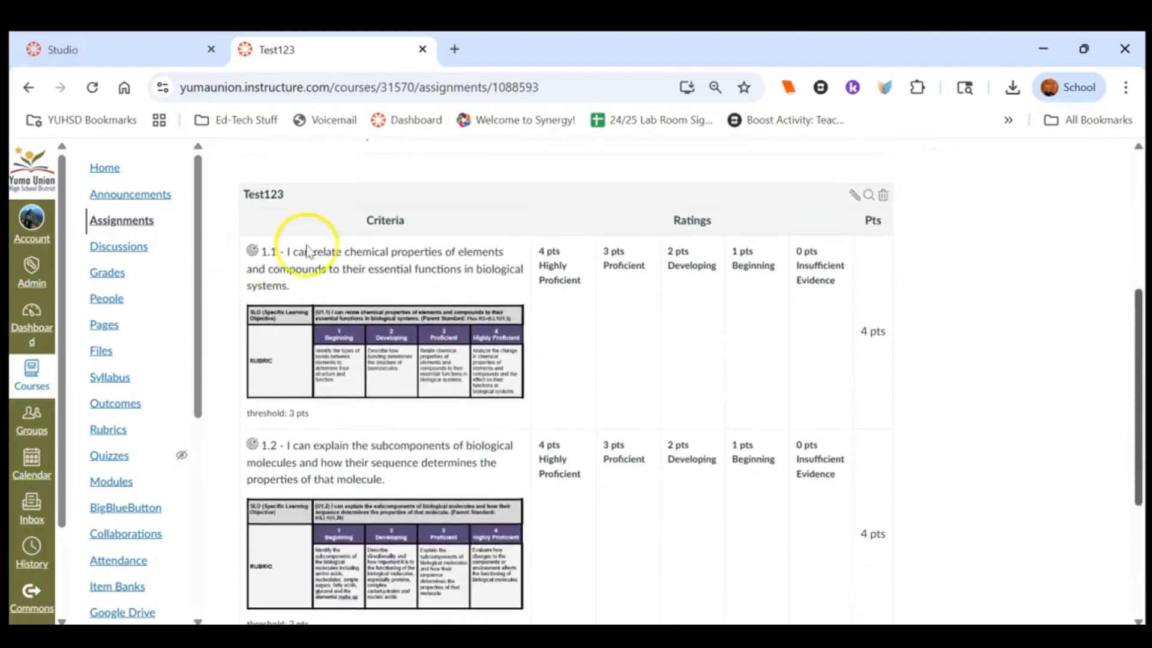
pyautogui.click(287, 247)
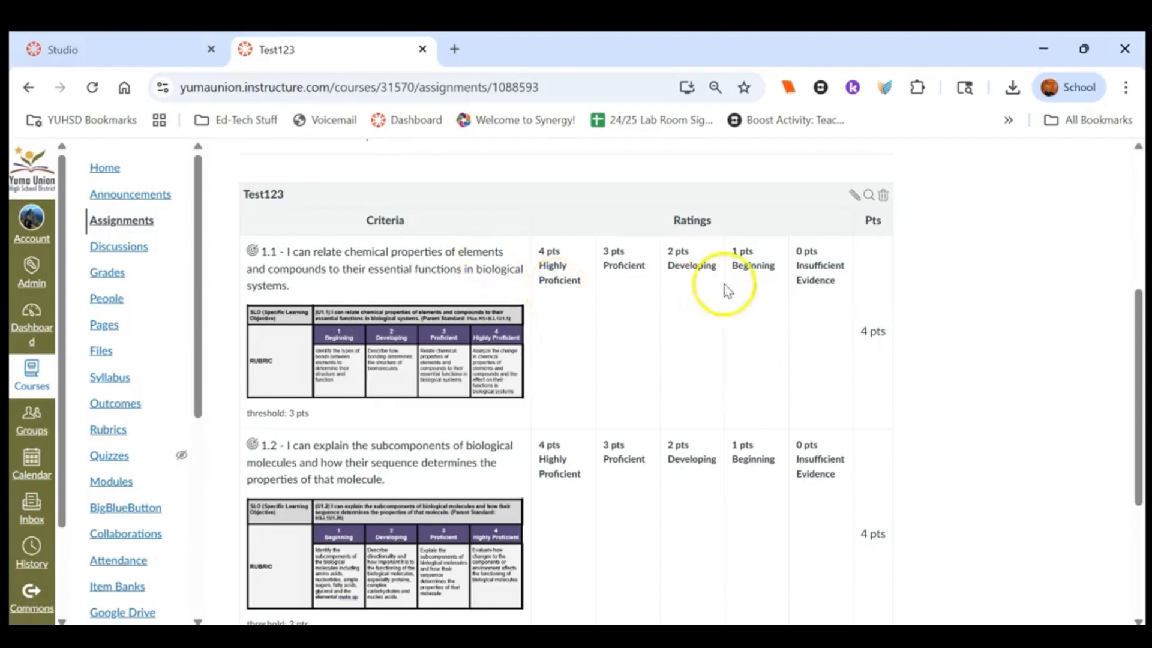
pyautogui.moveTo(1142, 381); pyautogui.dragTo(1143, 189)
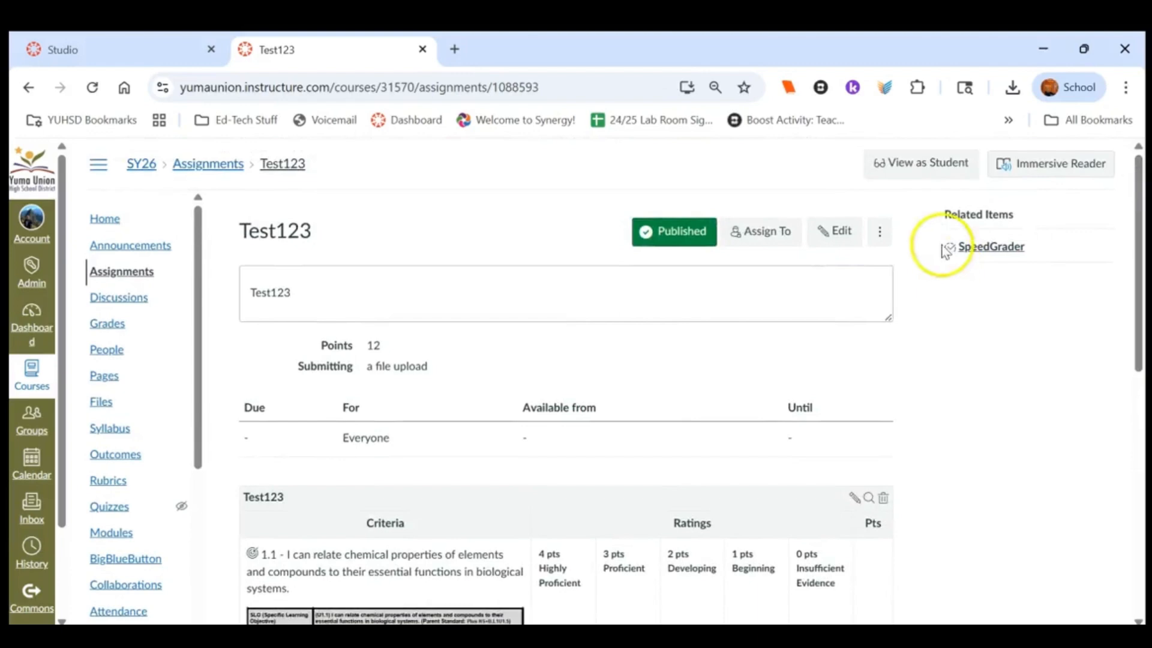
pyautogui.click(910, 178)
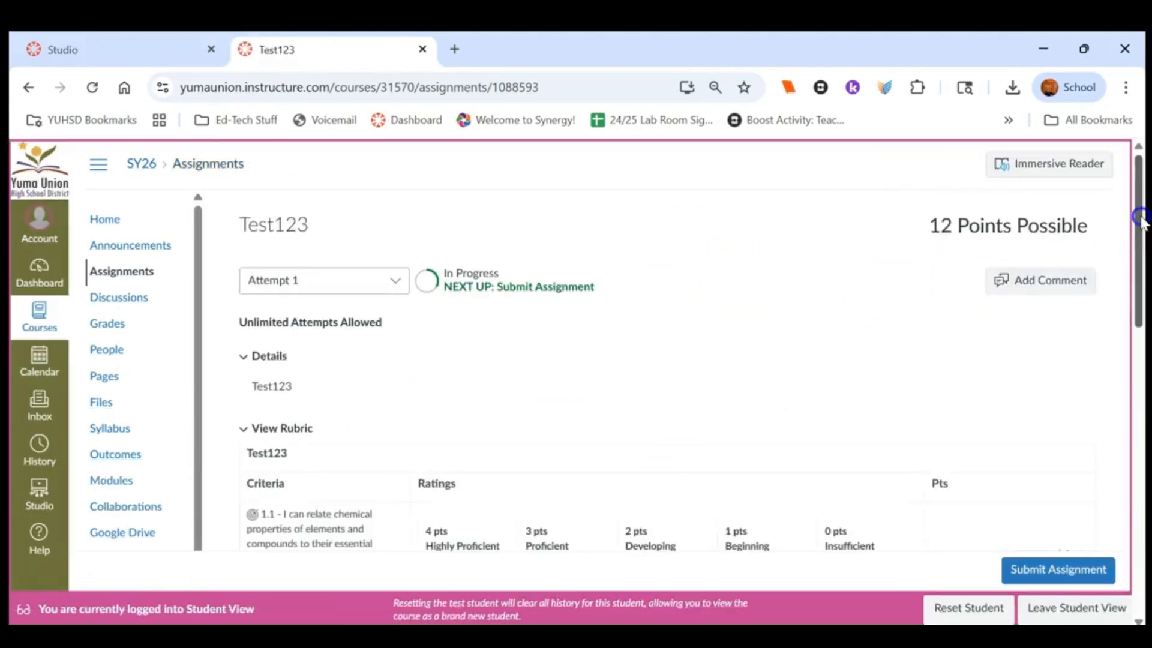
pyautogui.moveTo(1138, 221)
pyautogui.mouseDown()
pyautogui.moveTo(1143, 300)
pyautogui.moveTo(1142, 233)
pyautogui.mouseUp()
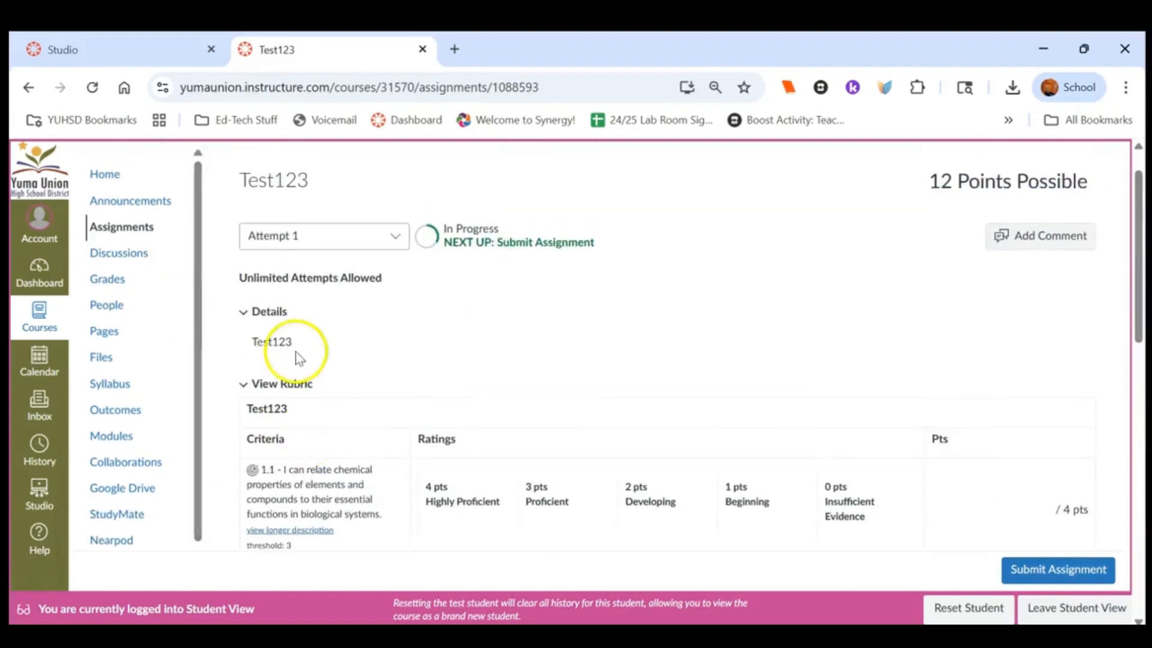
pyautogui.doubleClick(281, 341)
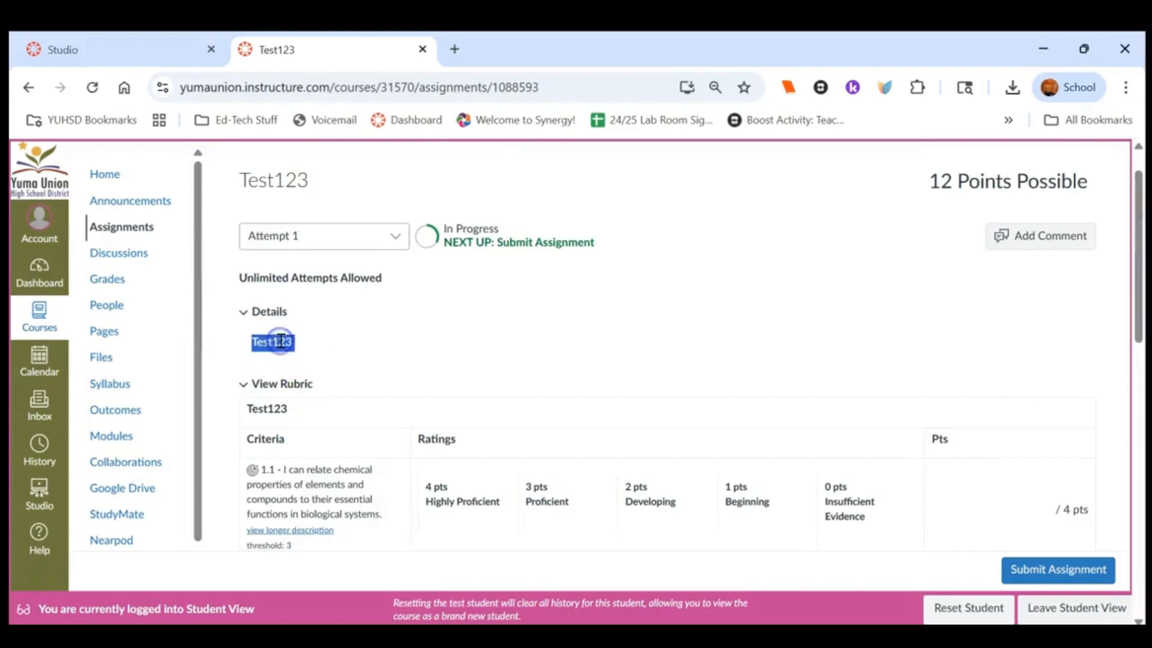
pyautogui.moveTo(1137, 295); pyautogui.dragTo(1141, 402)
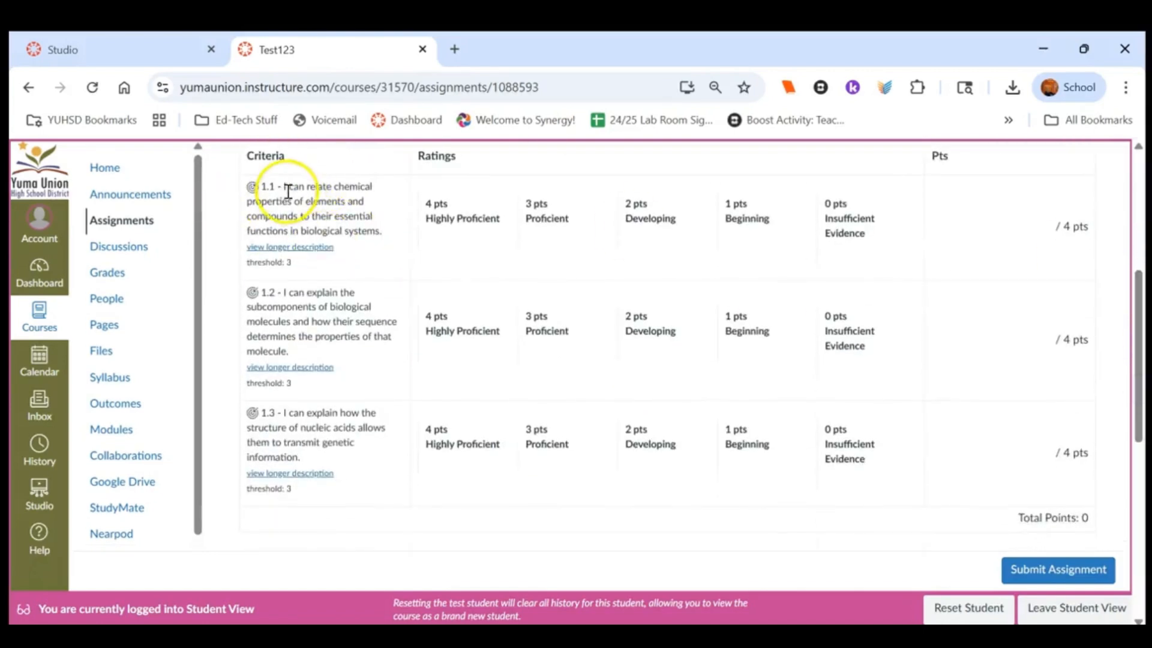
pyautogui.click(302, 248)
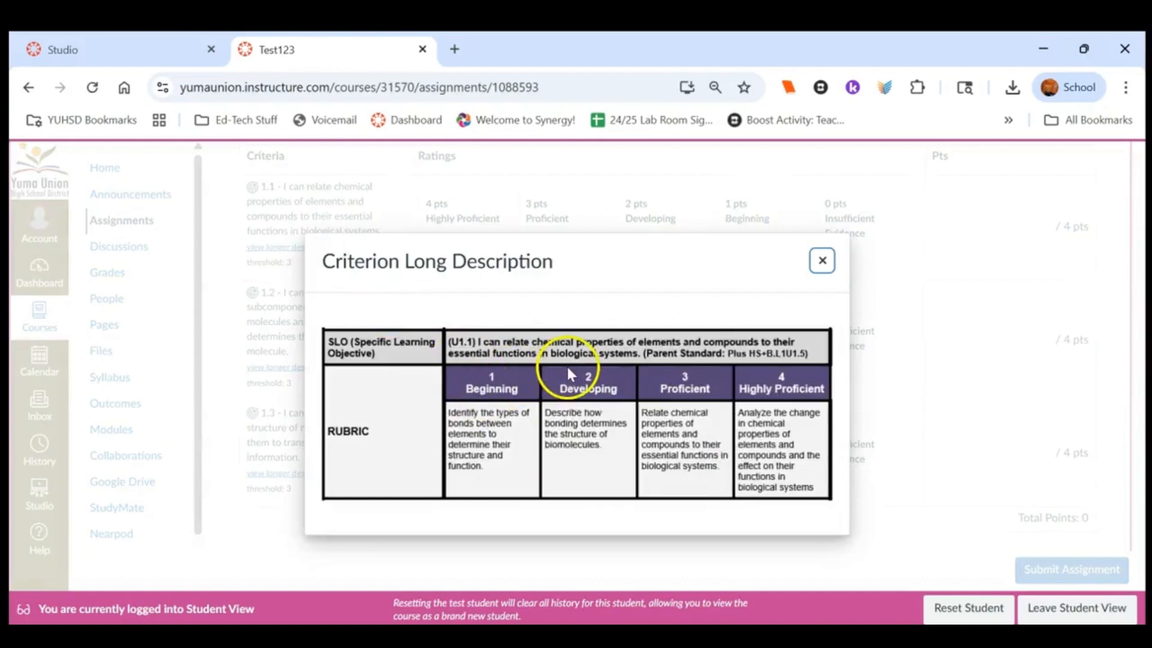
pyautogui.click(822, 260)
# Upload Synergy_Grade_Book_Setup (1) from Downloads and submit the assignment as the test student
pyautogui.click(1028, 570)
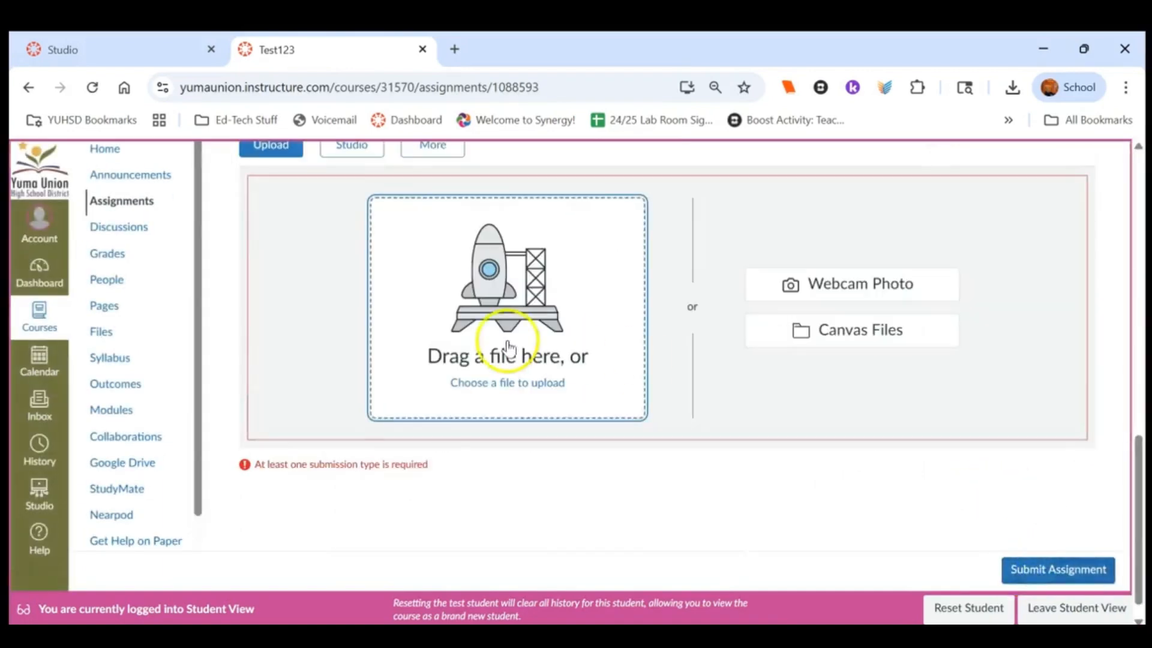
pyautogui.click(460, 340)
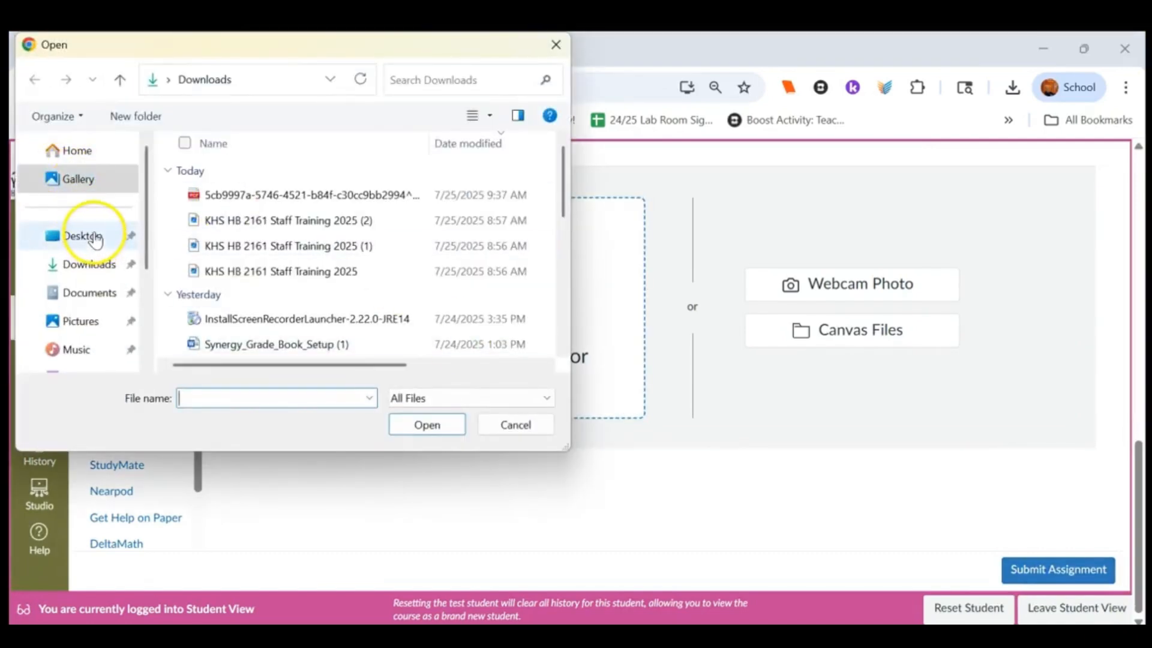
pyautogui.click(88, 264)
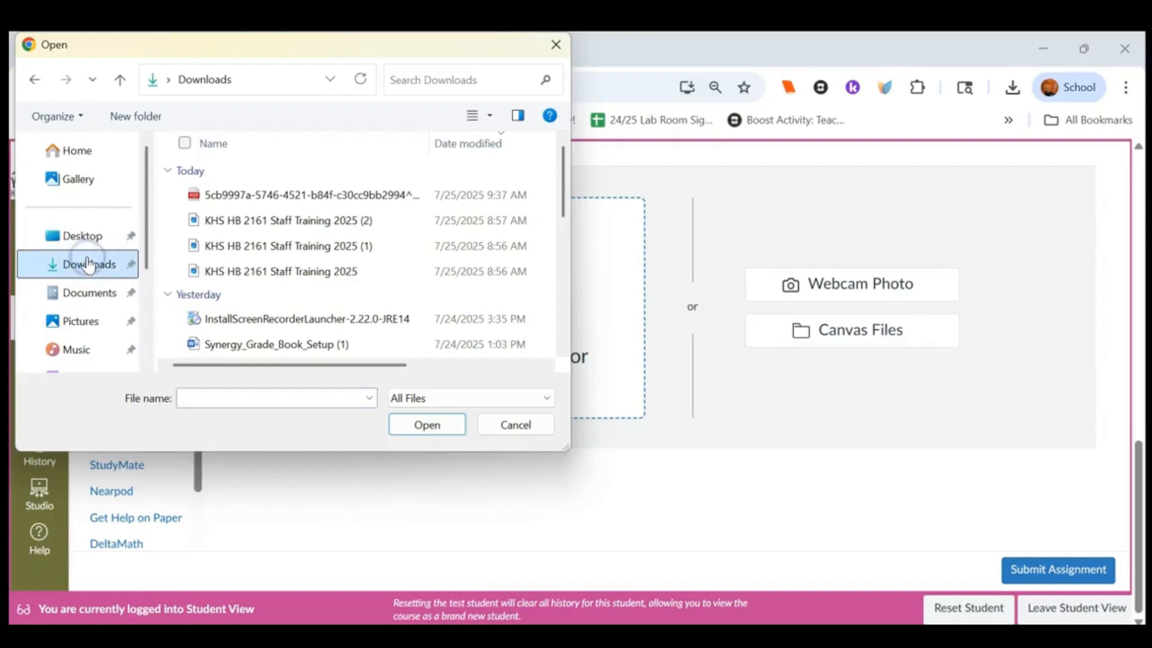
pyautogui.click(287, 353)
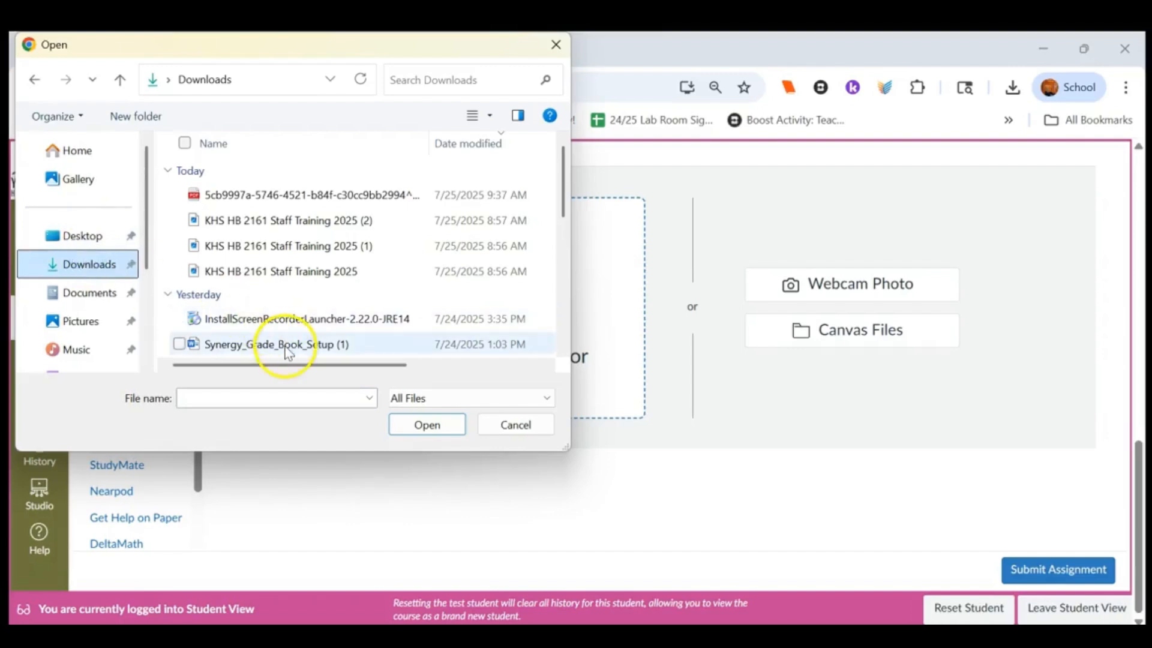
pyautogui.click(287, 351)
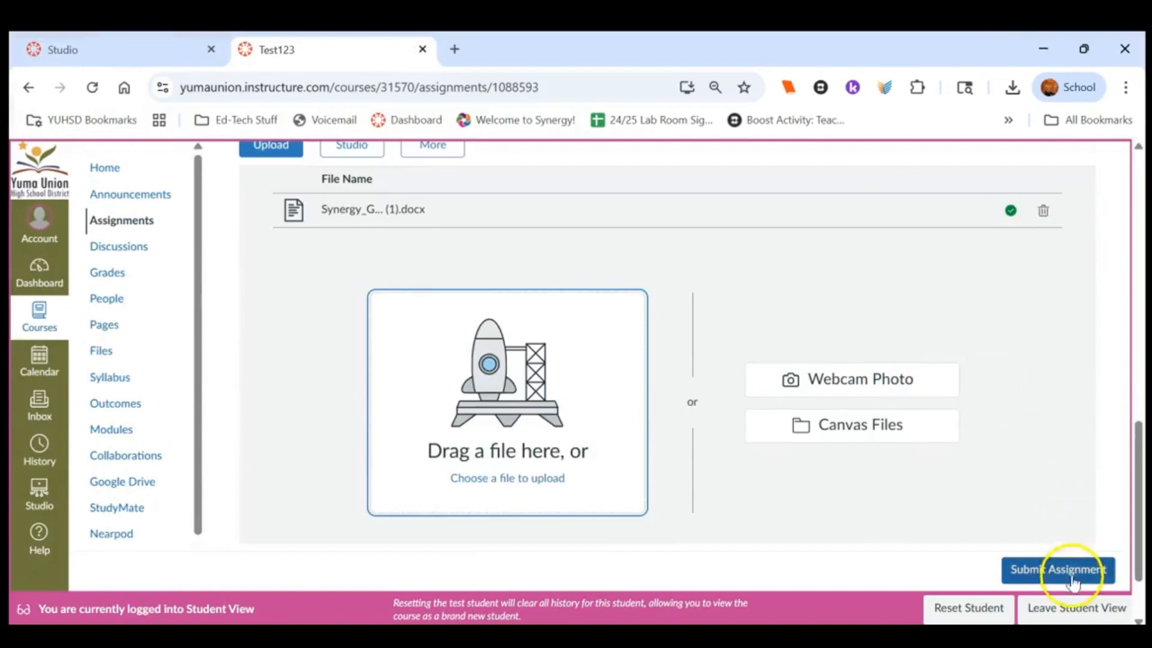
pyautogui.click(1073, 574)
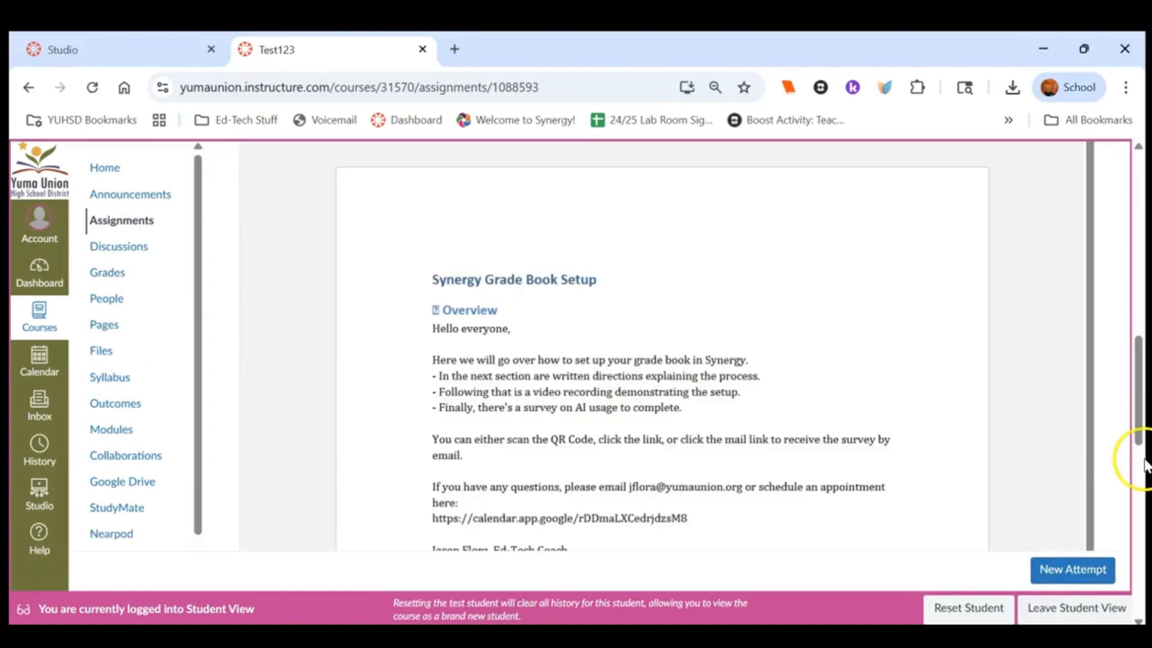
# Leave Student View and open the submission in SpeedGrader
pyautogui.moveTo(1142, 437); pyautogui.dragTo(1142, 178)
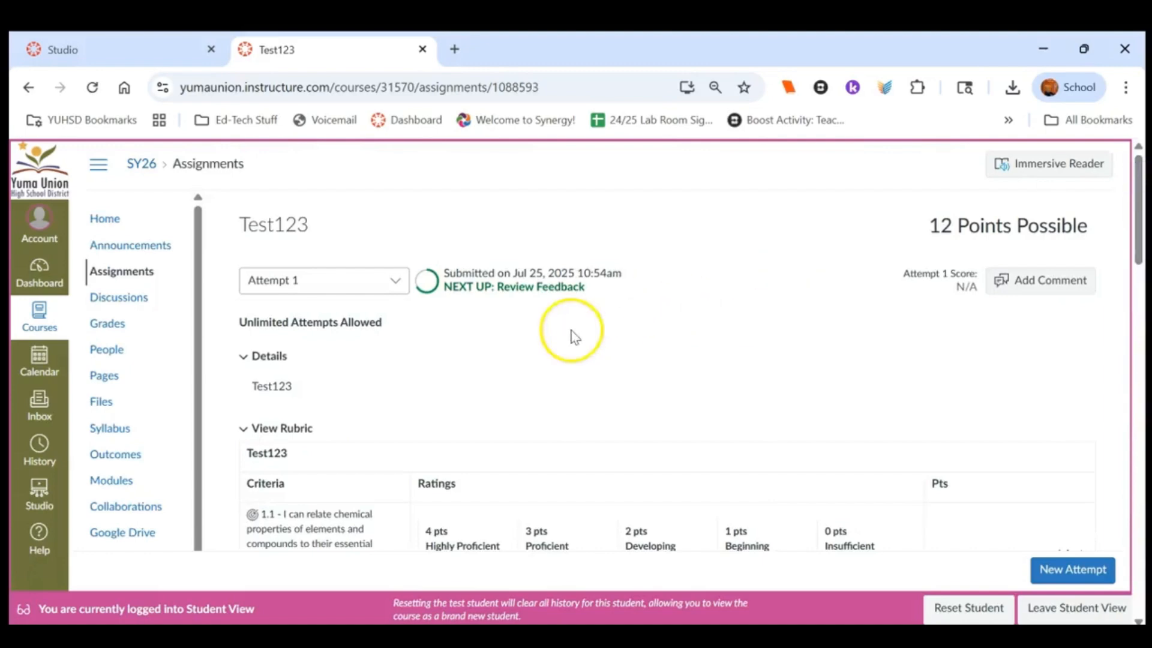
pyautogui.click(1042, 613)
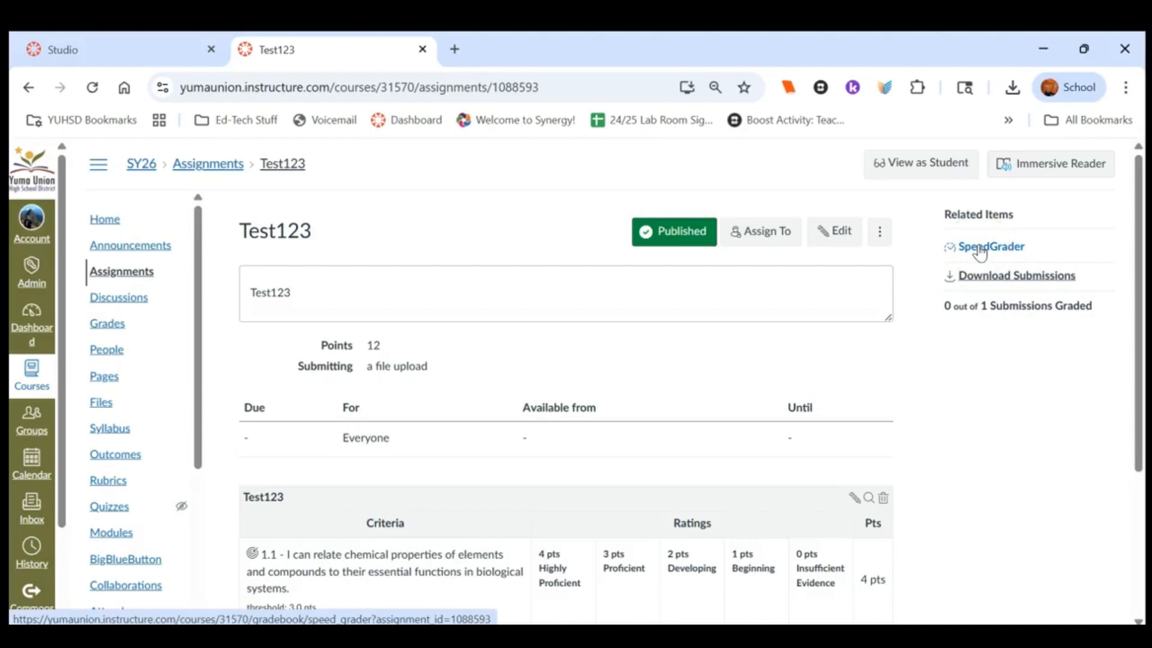
pyautogui.click(981, 251)
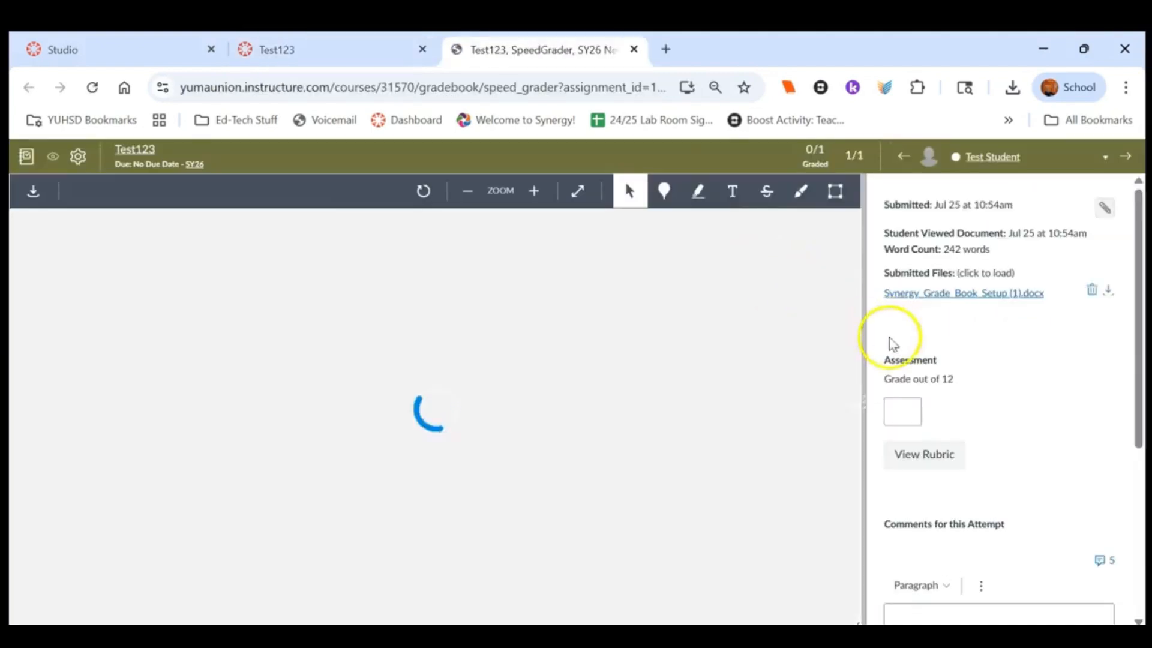
# Open the rubric in SpeedGrader and rate criterion 1.1 Beginning and criterion 1.2 Developing
pyautogui.moveTo(863, 399); pyautogui.dragTo(745, 399)
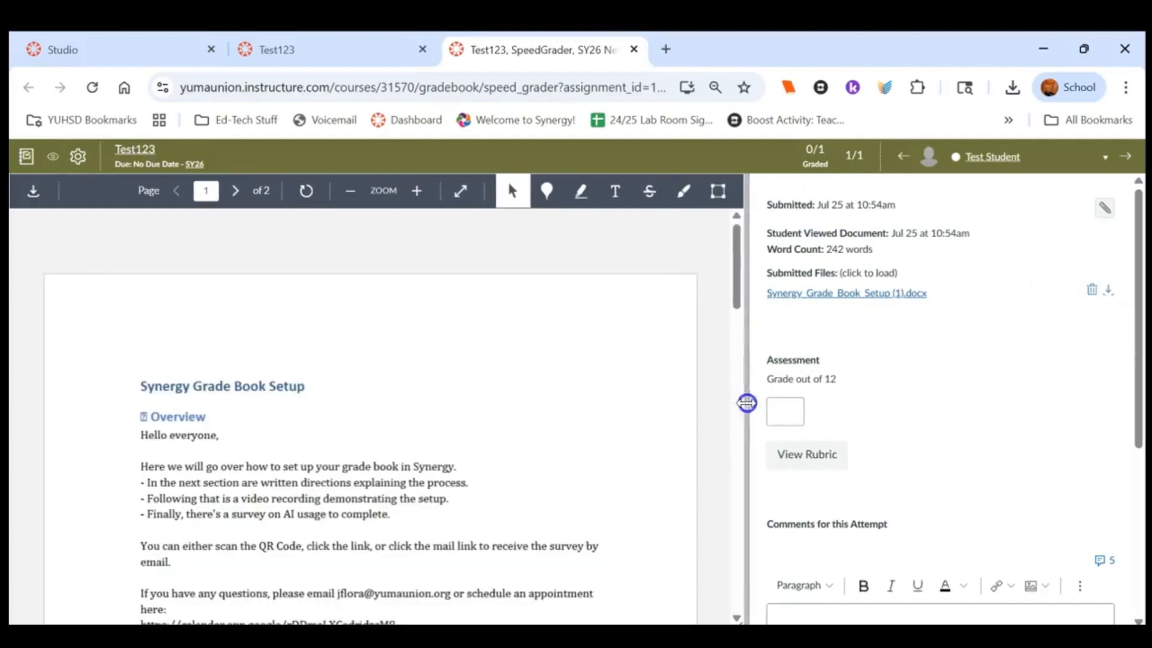
pyautogui.click(810, 456)
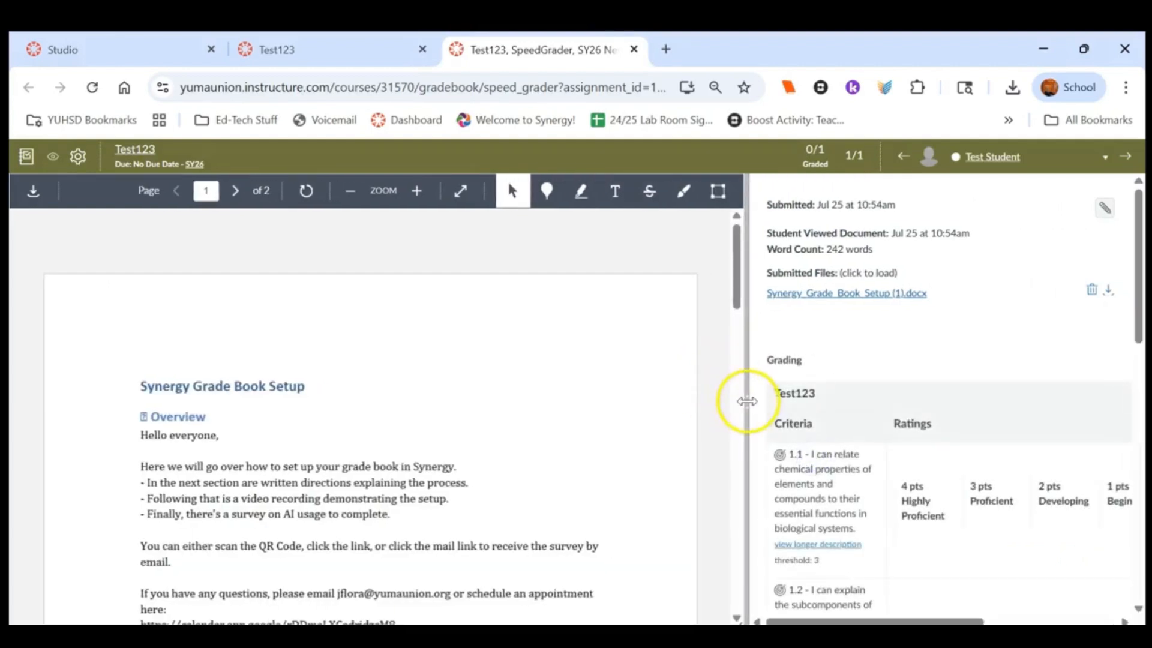
pyautogui.moveTo(748, 400); pyautogui.dragTo(539, 398)
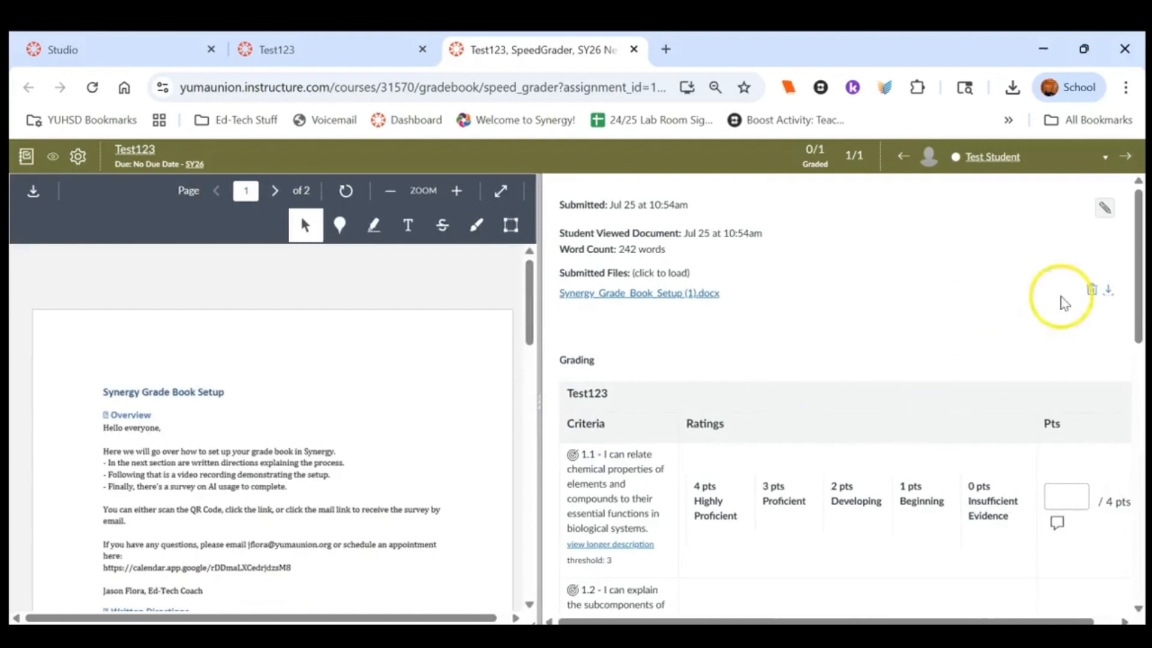
pyautogui.moveTo(1140, 287); pyautogui.dragTo(1135, 327)
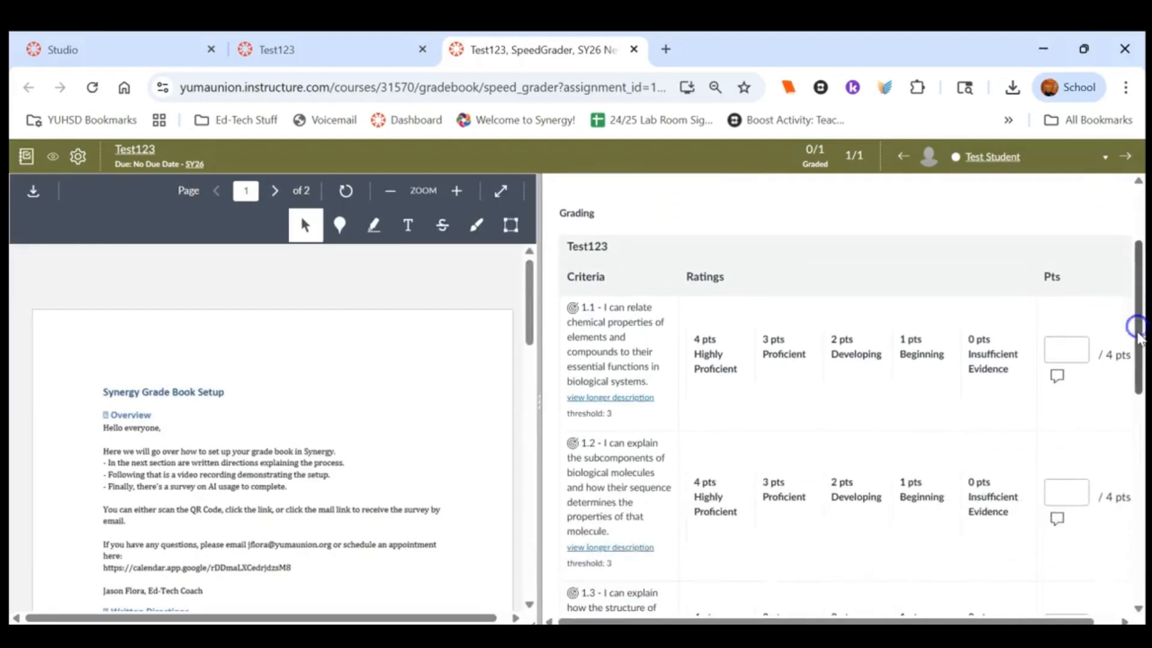
pyautogui.click(924, 348)
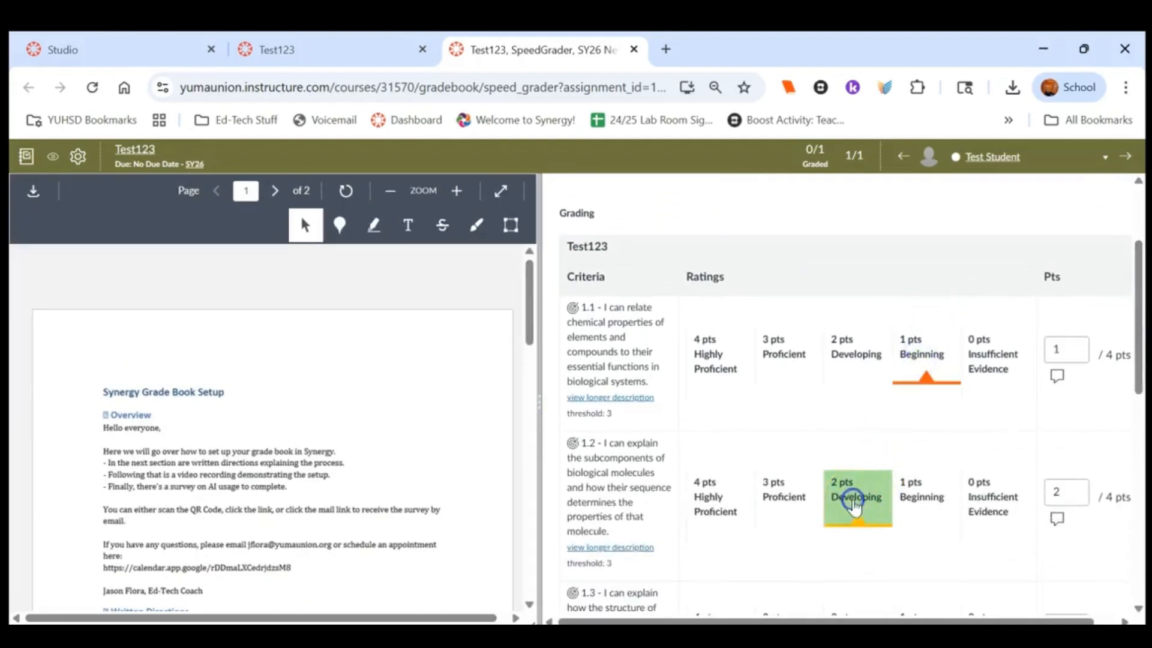
pyautogui.click(852, 496)
# Rate criterion 1.3 Highly Proficient and add the comment "Great job!!!" to it
pyautogui.moveTo(1140, 363); pyautogui.dragTo(1134, 440)
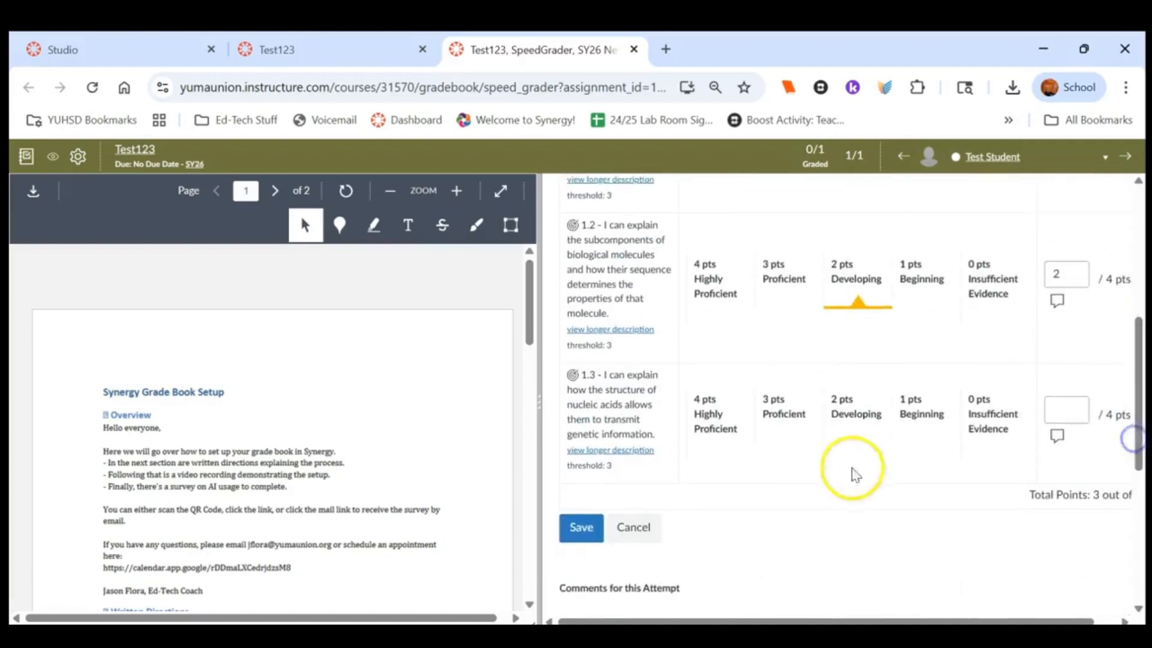
pyautogui.click(716, 459)
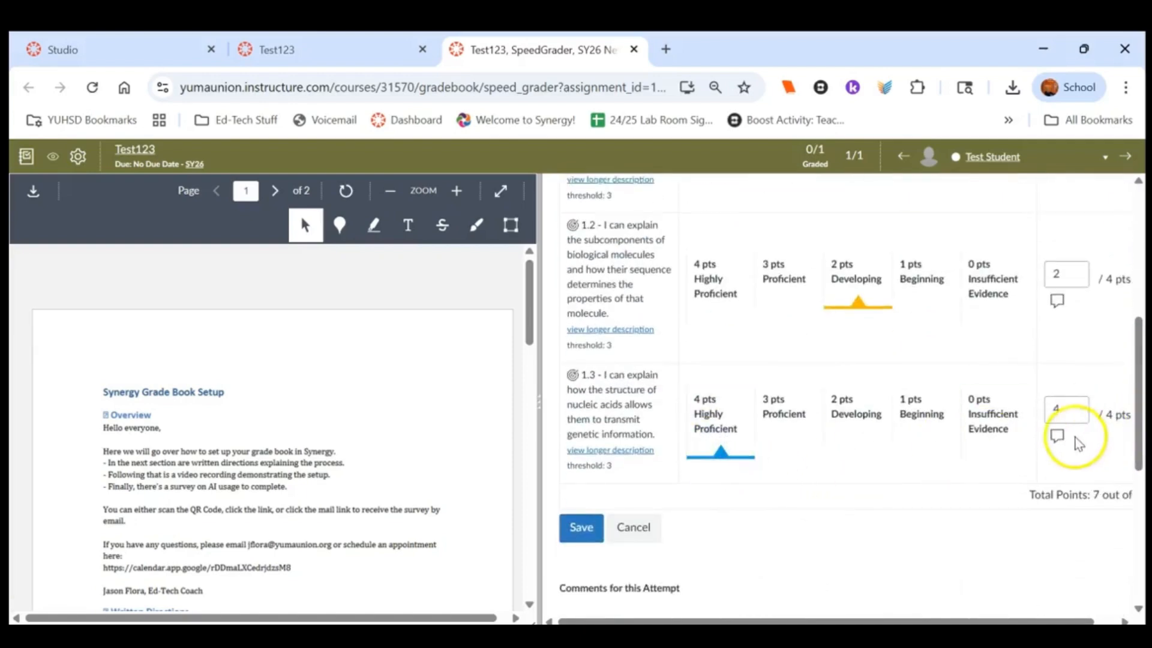
pyautogui.click(1051, 440)
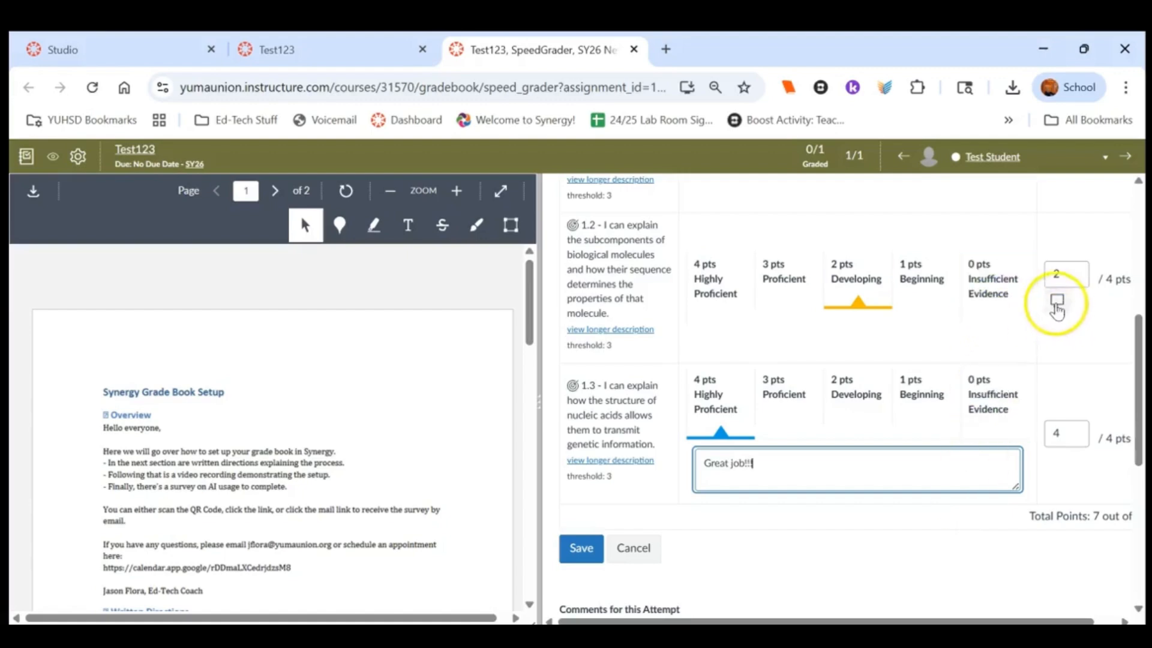
# Add the comment "Needs some work." to criterion 1.2 and save the rubric assessment
pyautogui.click(1057, 301)
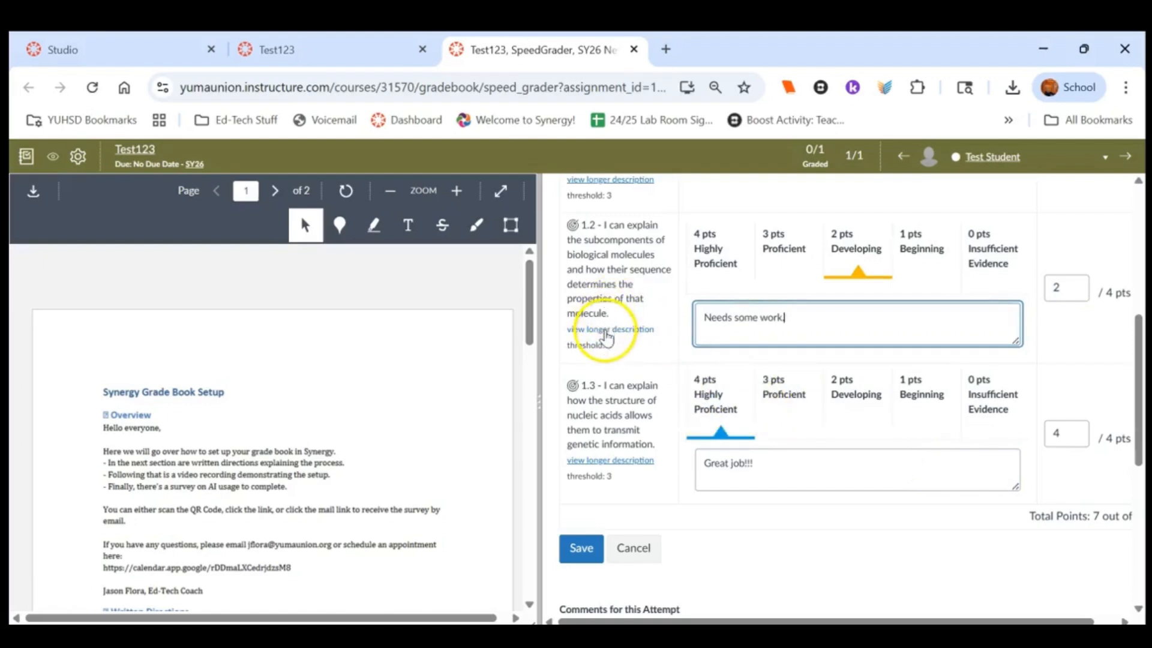
pyautogui.click(607, 331)
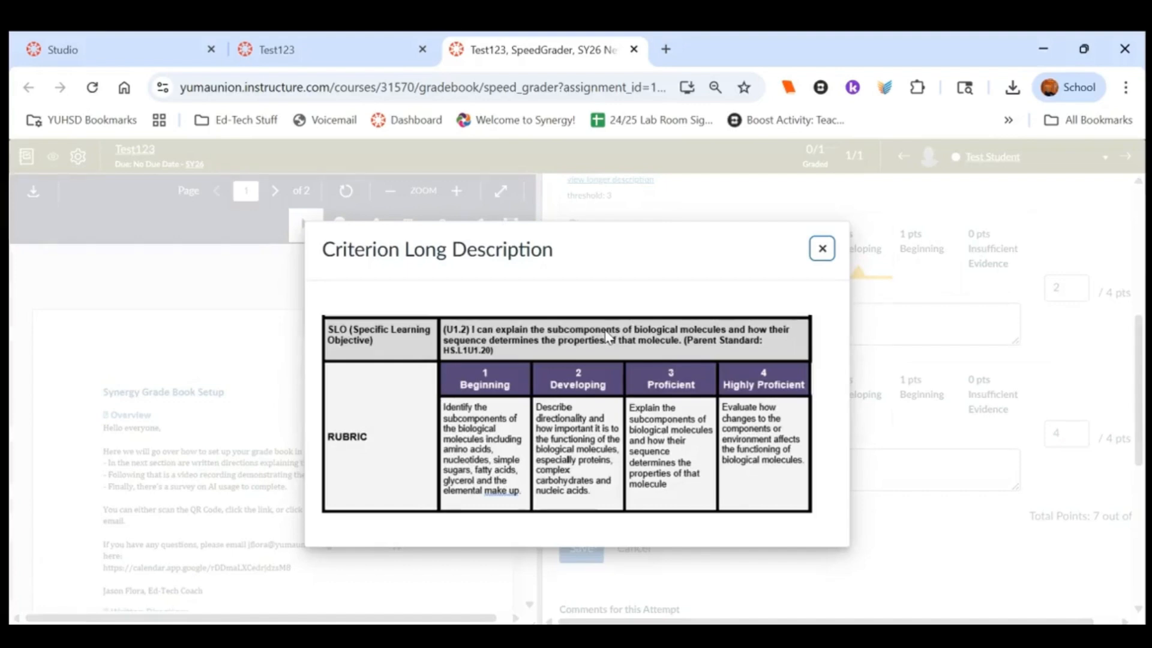
pyautogui.click(822, 247)
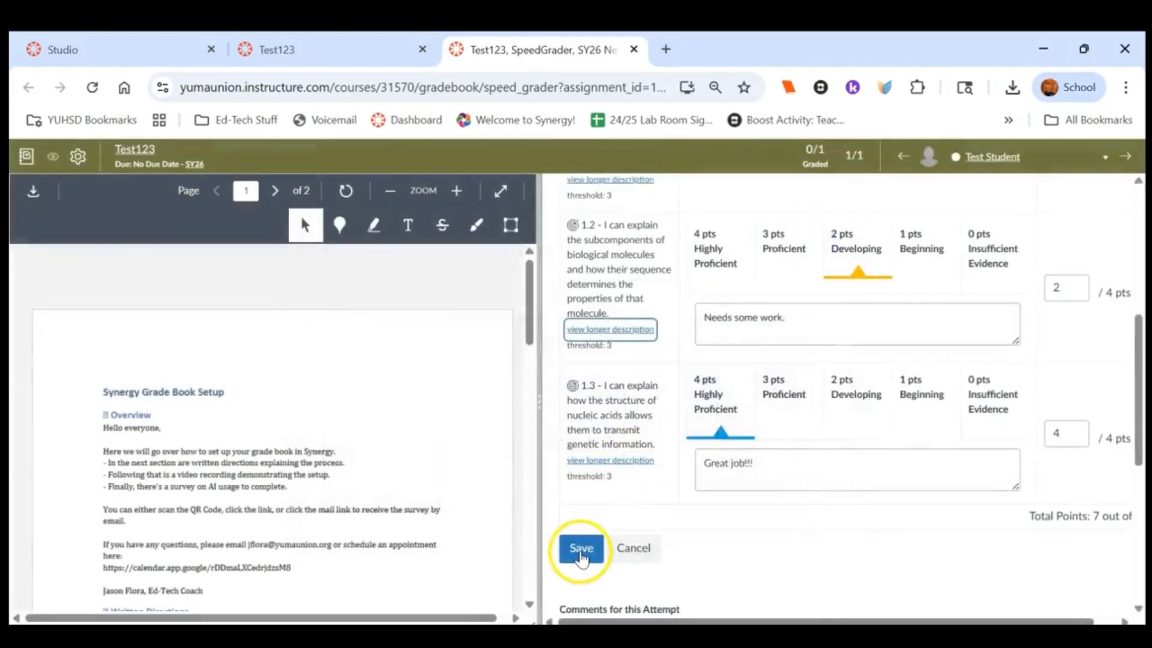
pyautogui.click(580, 548)
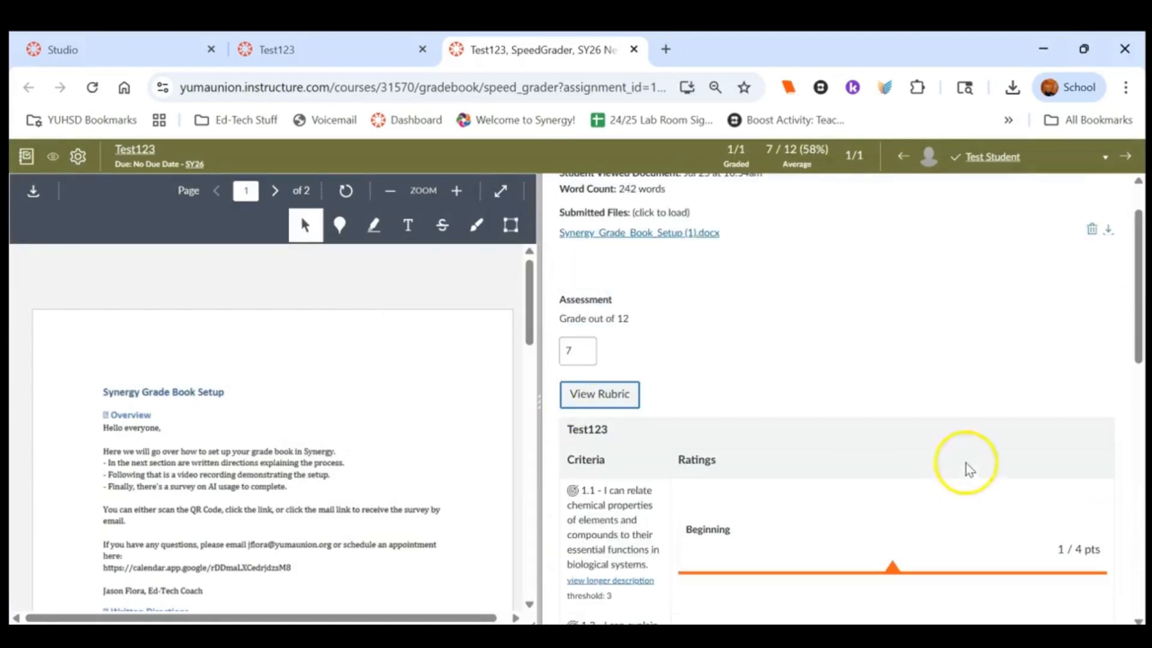
# Close SpeedGrader and review the graded rubric and comments in Student View
pyautogui.moveTo(1139, 339)
pyautogui.mouseDown()
pyautogui.moveTo(1142, 586)
pyautogui.moveTo(1099, 444)
pyautogui.moveTo(1141, 320)
pyautogui.mouseUp()
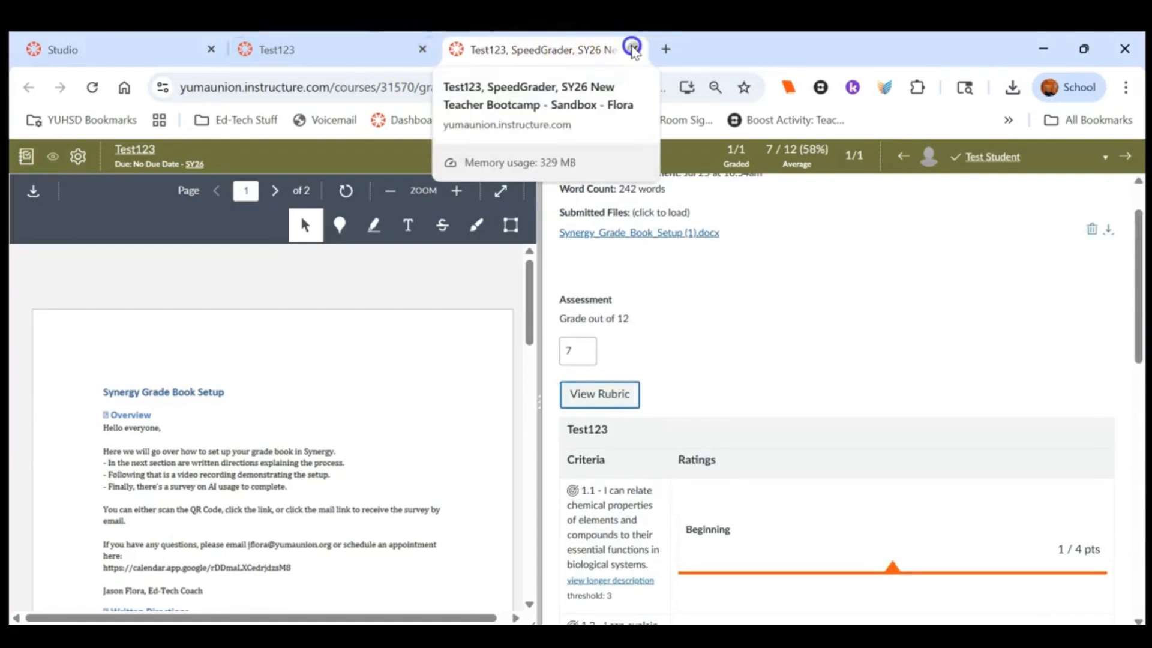
pyautogui.click(632, 49)
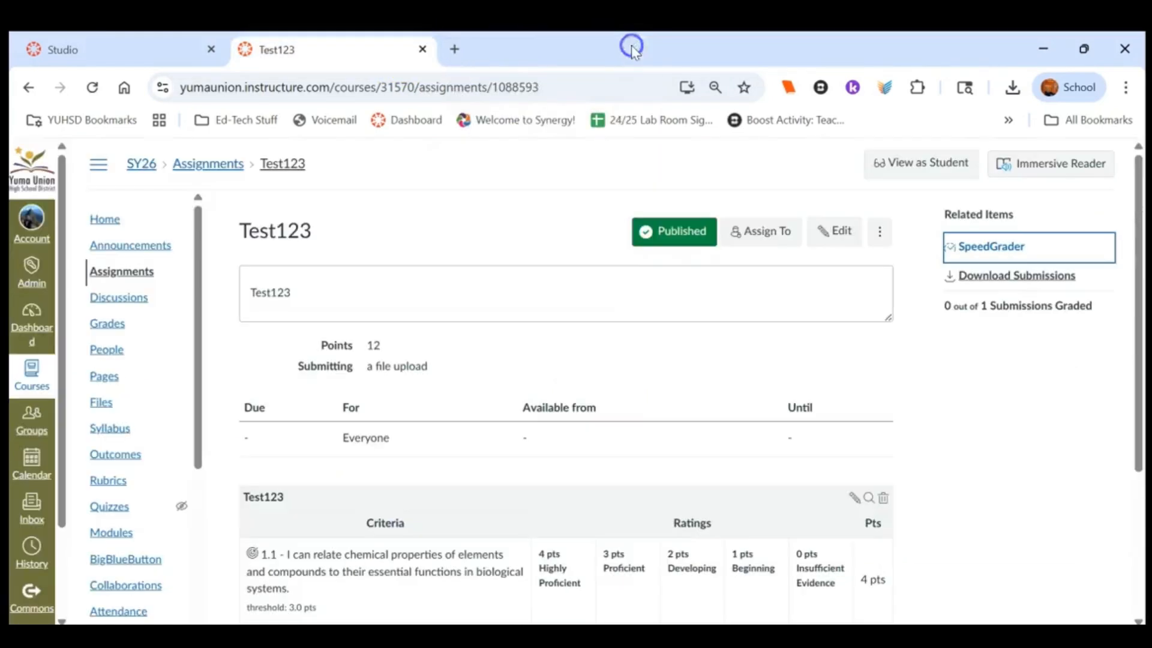
pyautogui.click(919, 170)
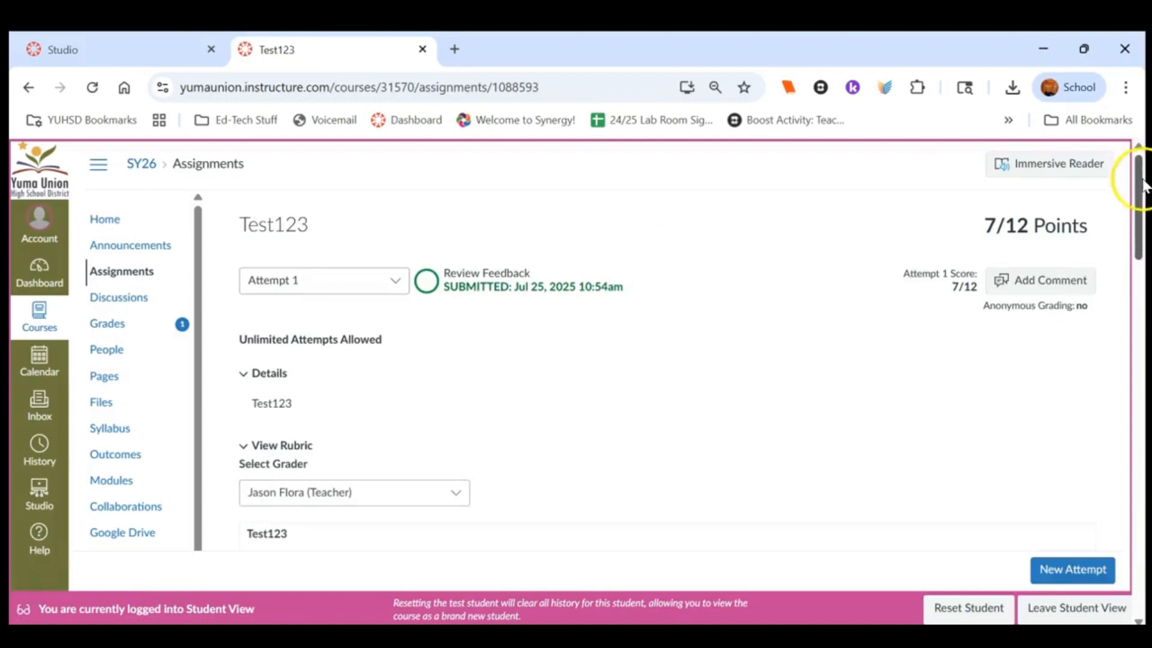
pyautogui.moveTo(1140, 177); pyautogui.dragTo(1143, 260)
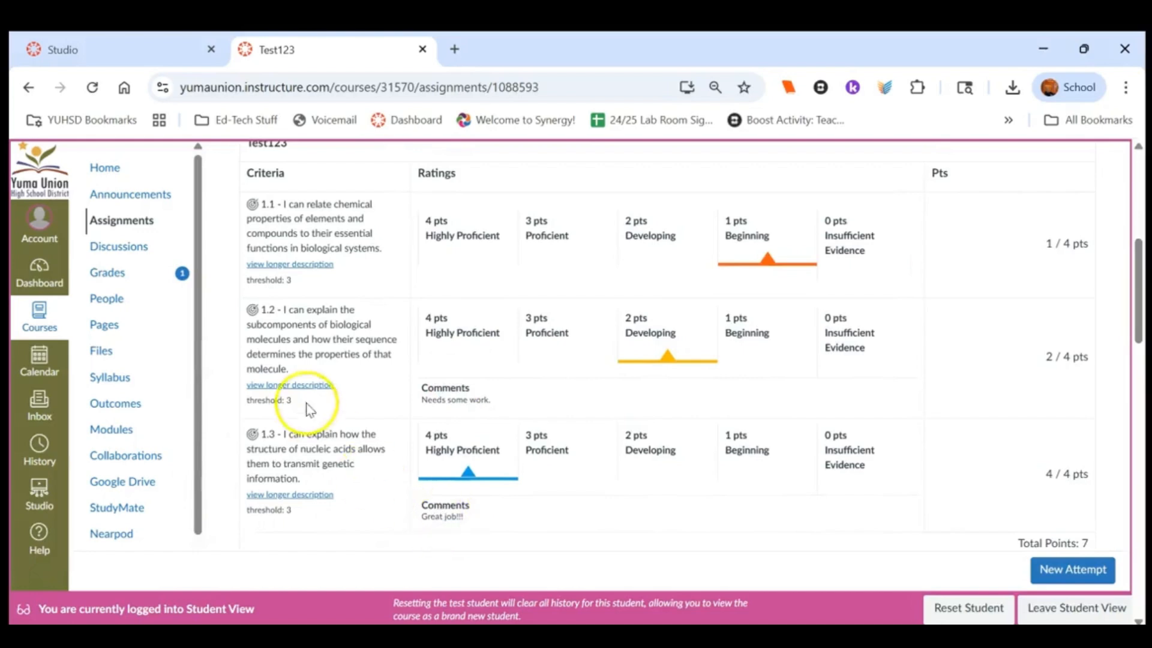
pyautogui.click(284, 264)
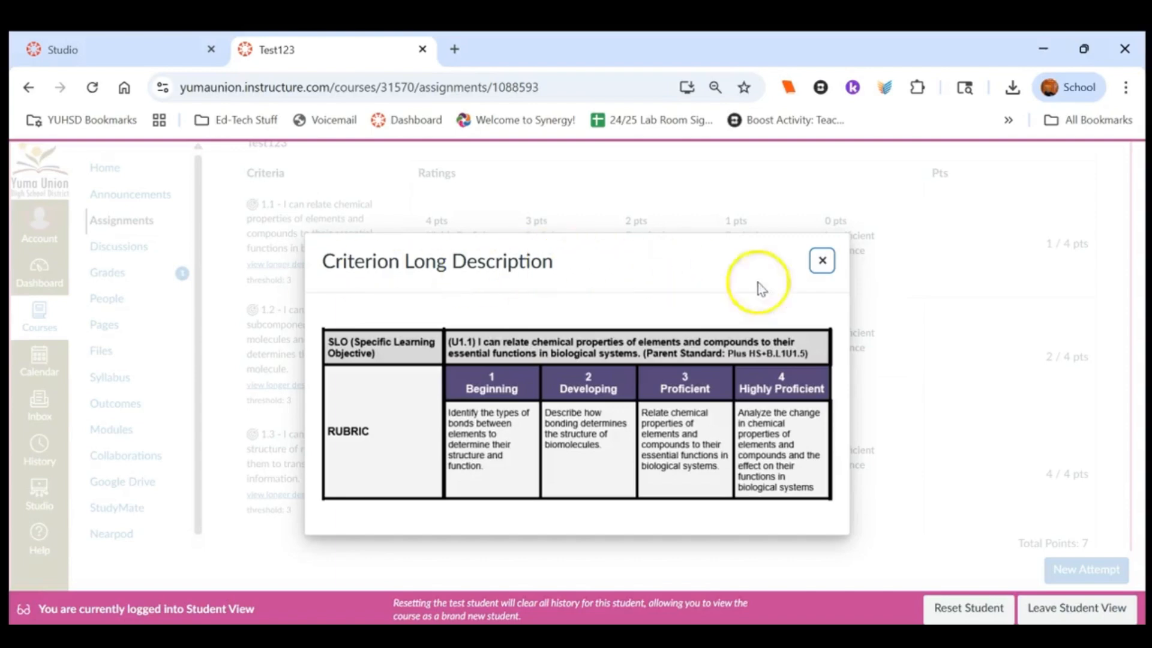
pyautogui.click(822, 261)
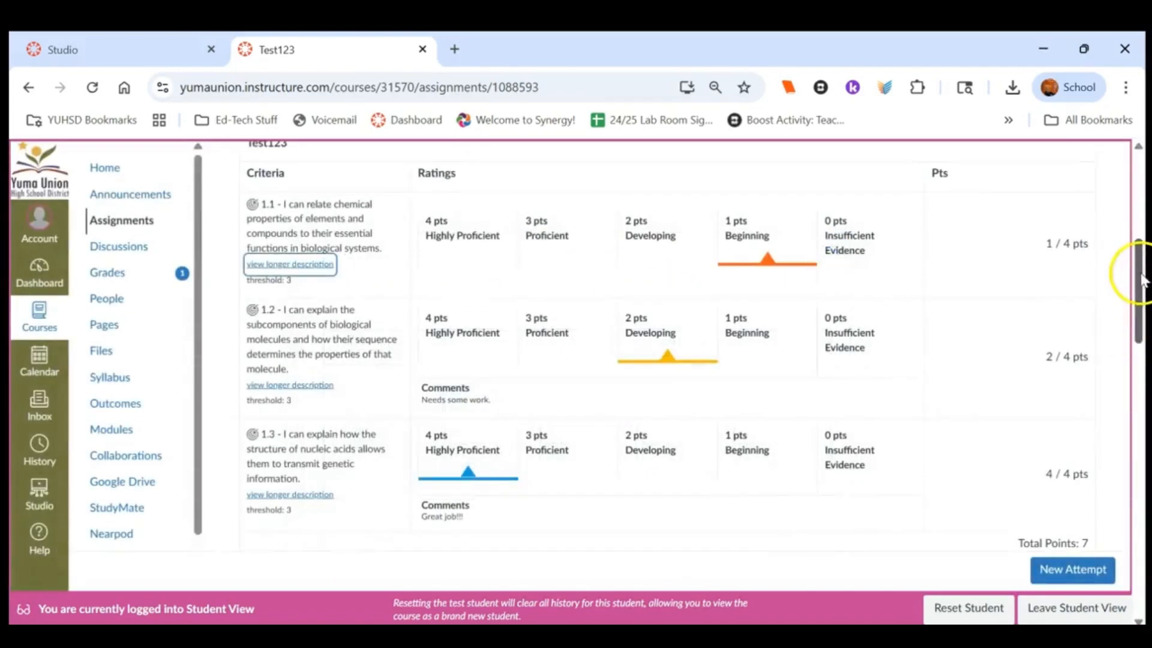
pyautogui.moveTo(1143, 276)
pyautogui.mouseDown()
pyautogui.moveTo(1143, 389)
pyautogui.moveTo(1142, 271)
pyautogui.mouseUp()
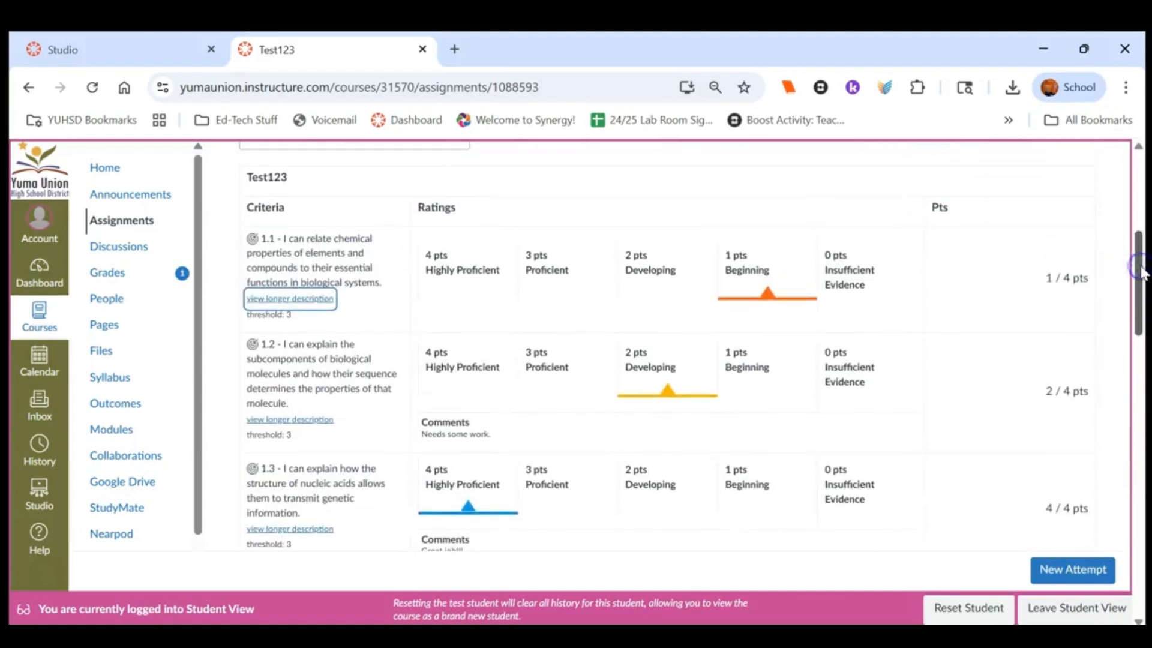